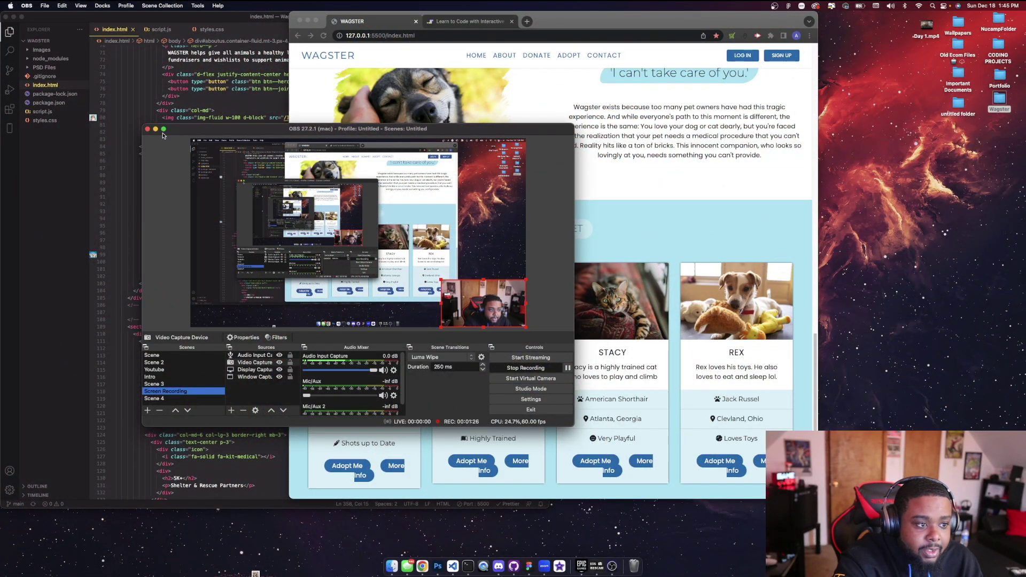
- Minimize OBS, shift Chrome right, and resize it so Featured Campaigns reflows from four to two columns
click(155, 130)
scroll(620, 134, up, 5)
scroll(620, 135, up, 5)
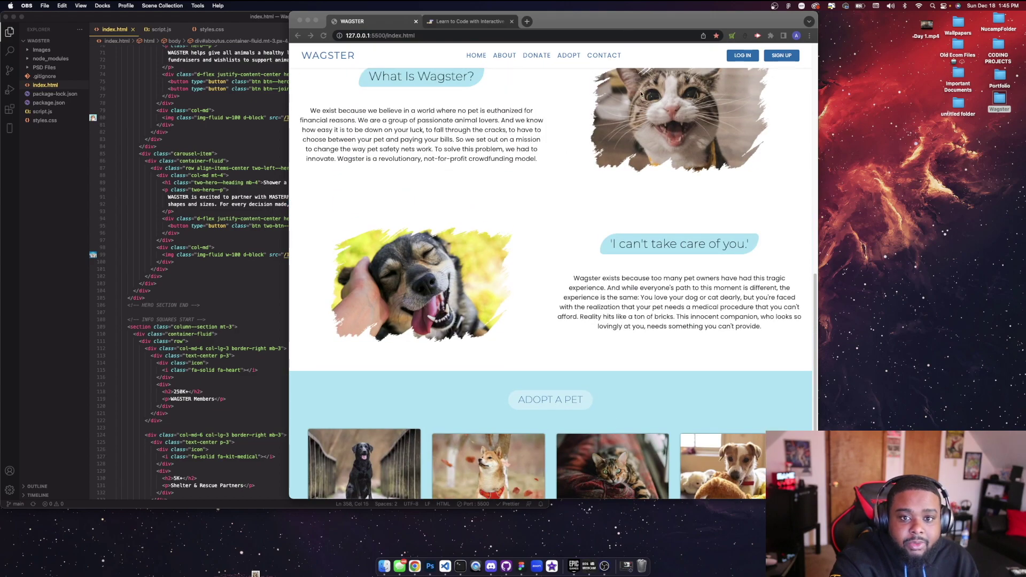
scroll(620, 134, up, 5)
drag(640, 23, 844, 27)
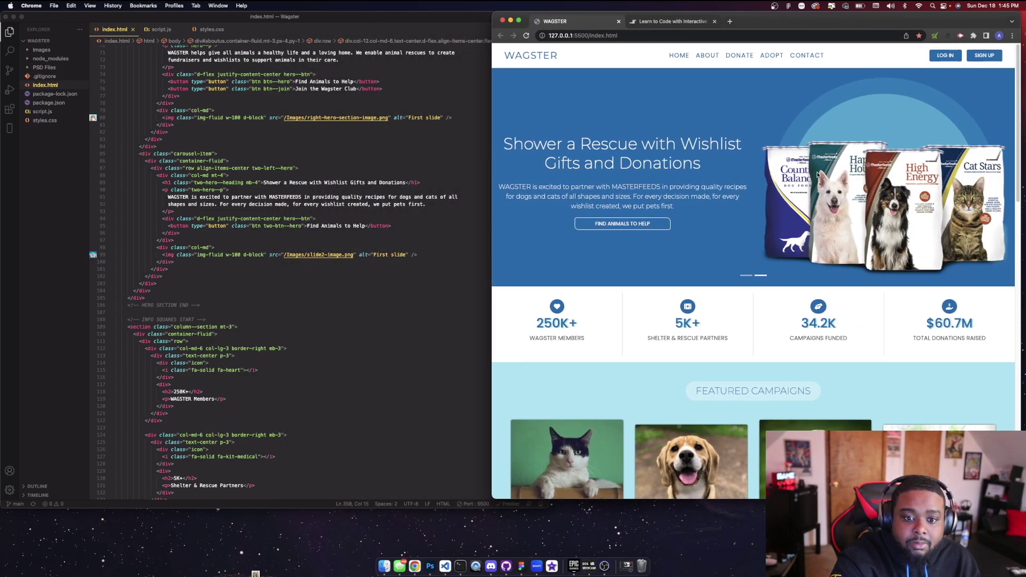
click(750, 275)
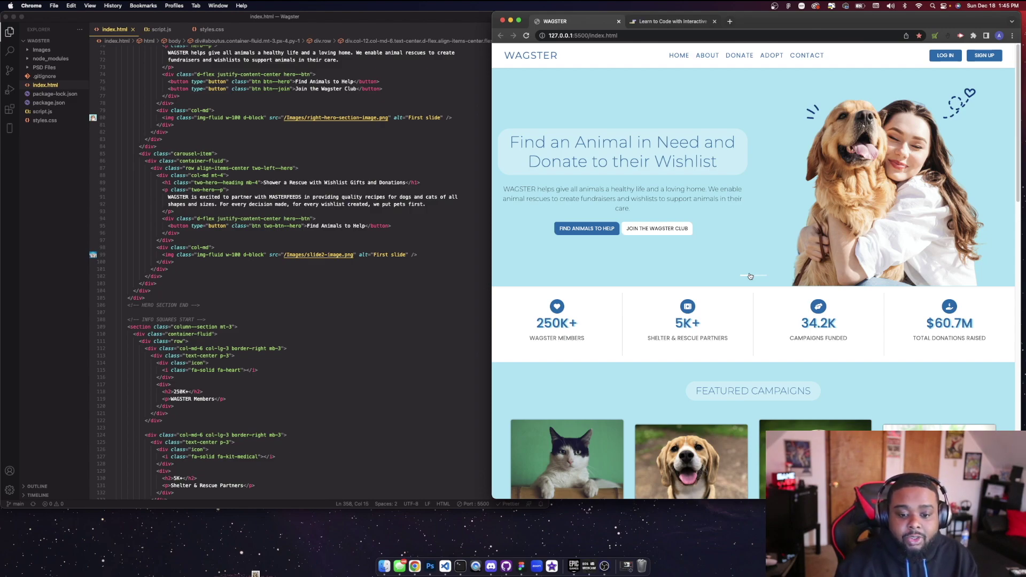
scroll(749, 277, down, 5)
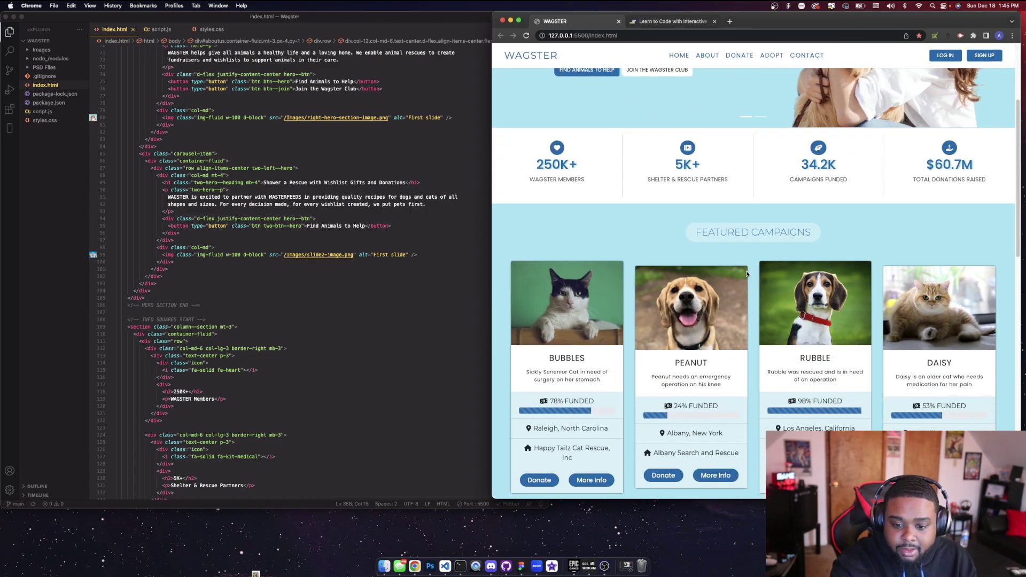
scroll(746, 274, down, 5)
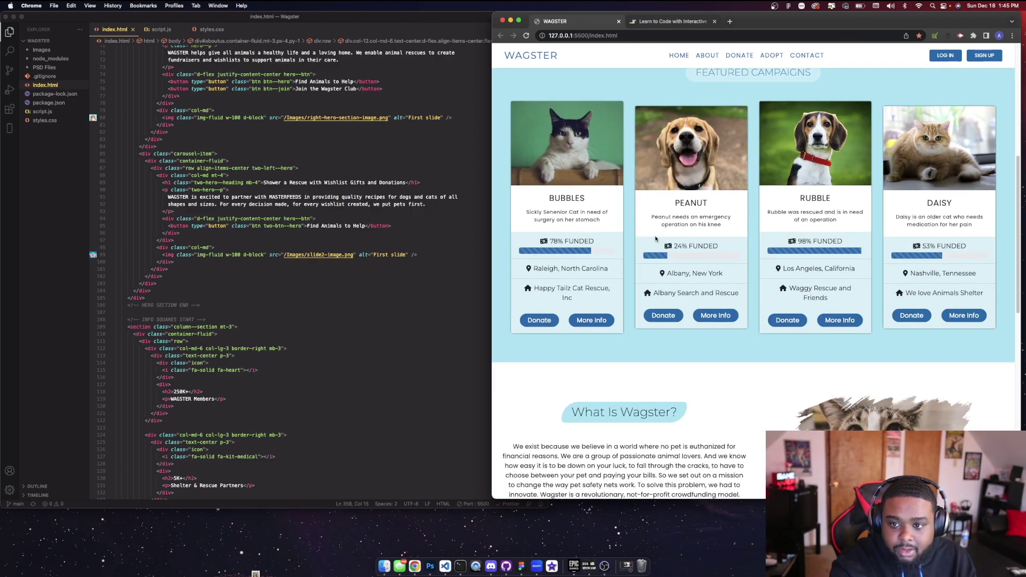
scroll(537, 175, up, 1)
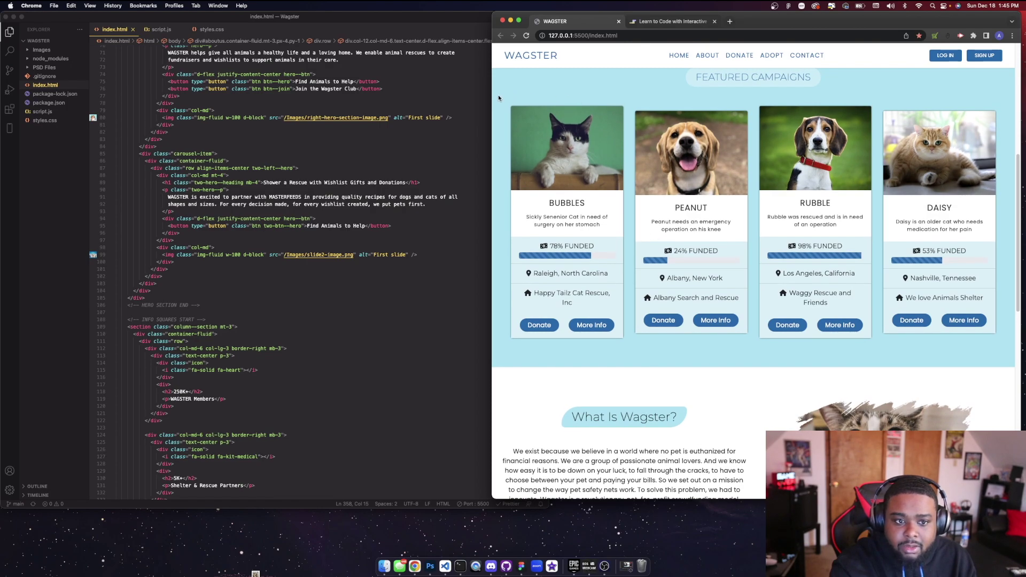
mouse_move(492, 97)
mouse_down()
mouse_move(496, 122)
mouse_move(516, 121)
mouse_move(465, 120)
mouse_move(527, 120)
mouse_up()
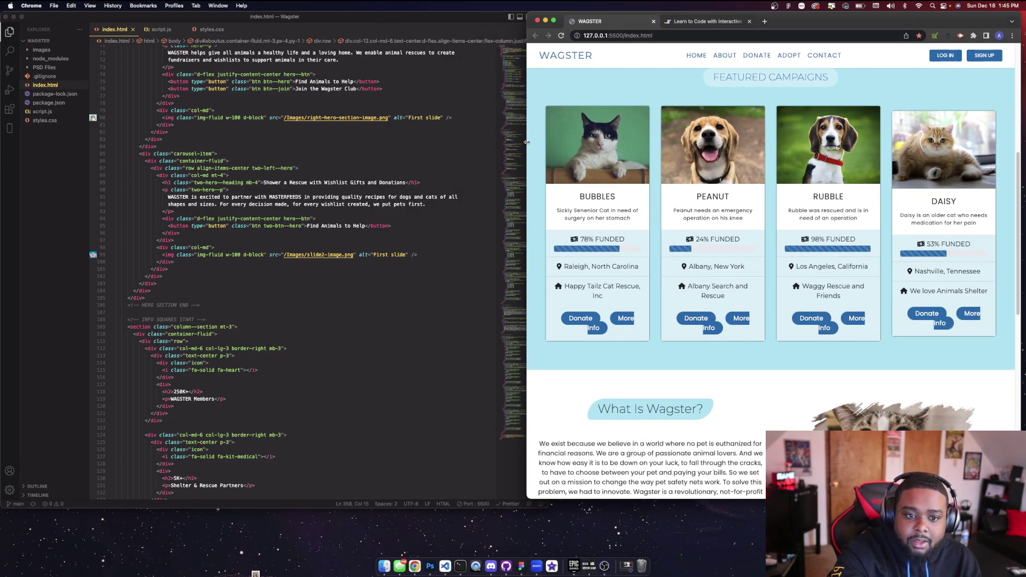
mouse_move(527, 142)
mouse_down()
mouse_move(451, 149)
mouse_move(584, 148)
mouse_move(403, 141)
mouse_move(560, 134)
mouse_move(280, 145)
mouse_move(584, 140)
mouse_move(442, 133)
mouse_up()
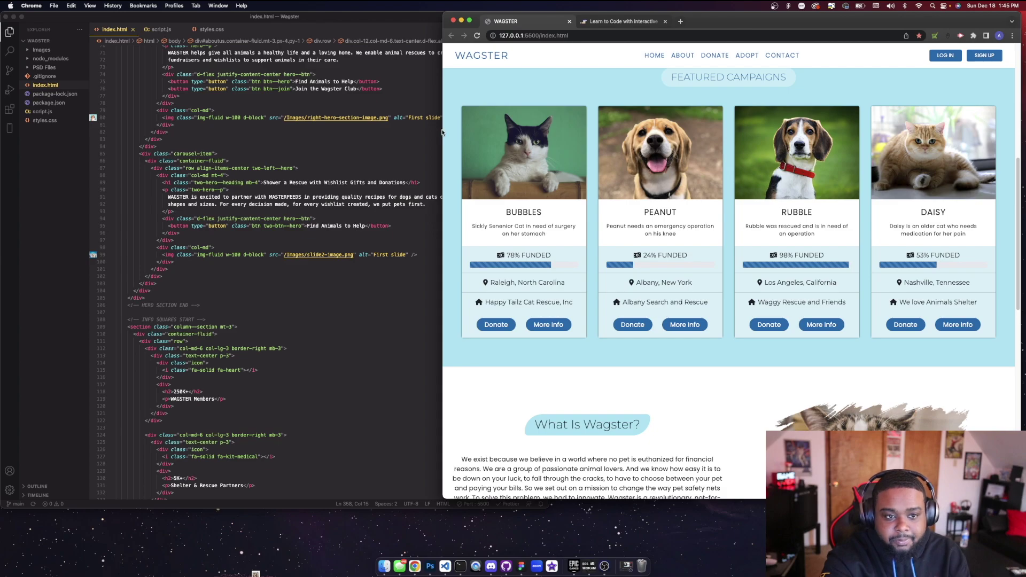
scroll(553, 98, up, 5)
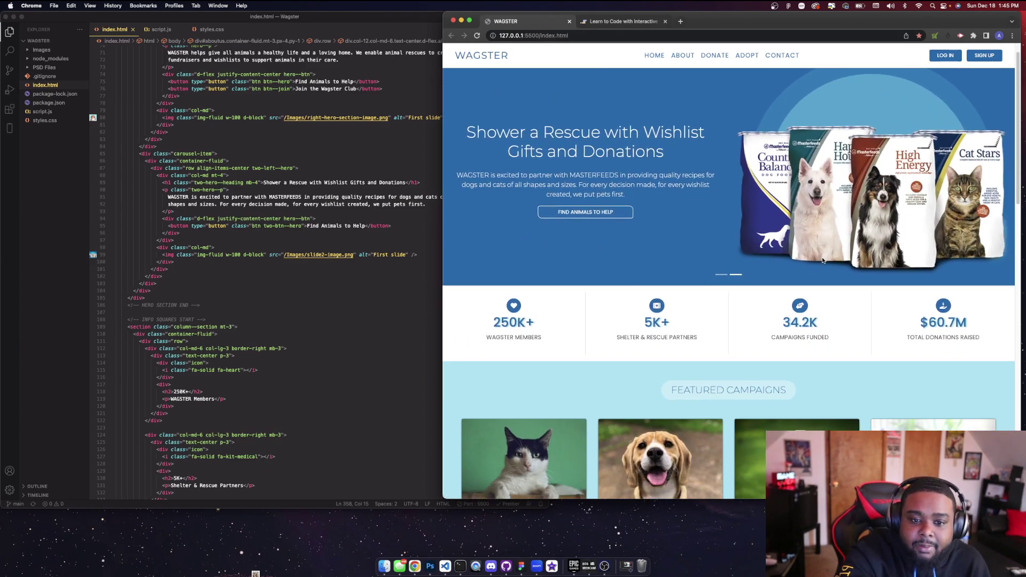
scroll(802, 288, down, 5)
scroll(723, 342, down, 3)
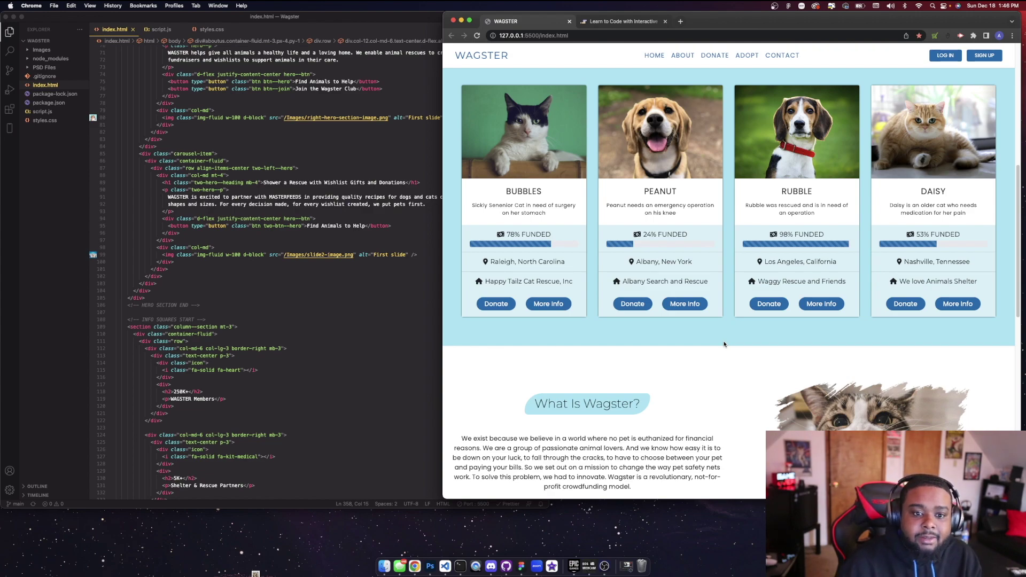
scroll(611, 250, up, 3)
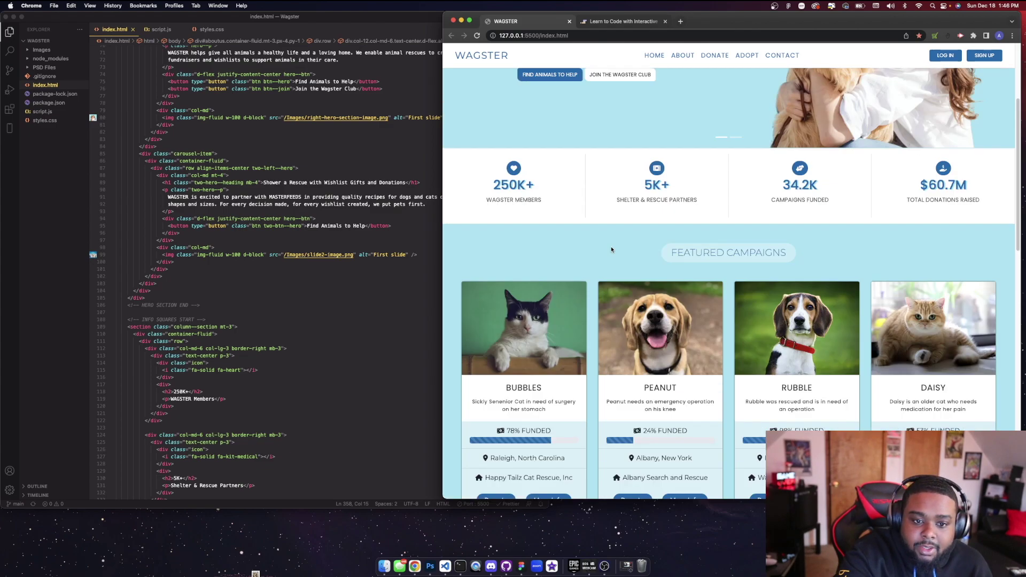
scroll(611, 250, up, 3)
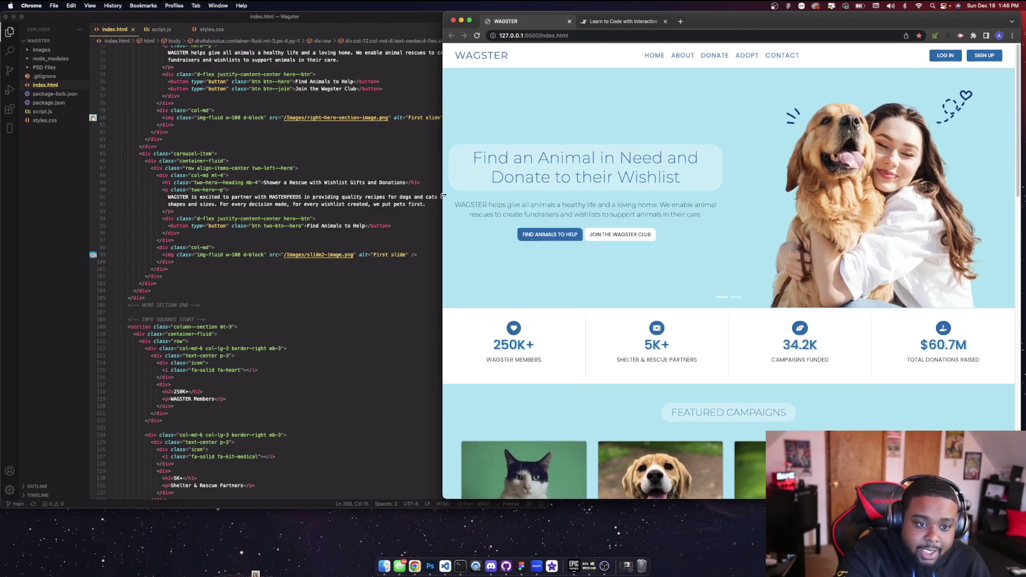
- Narrow Chrome to tablet width so the hero text wraps onto three lines
mouse_move(444, 195)
mouse_down()
mouse_move(601, 196)
mouse_move(550, 198)
mouse_up()
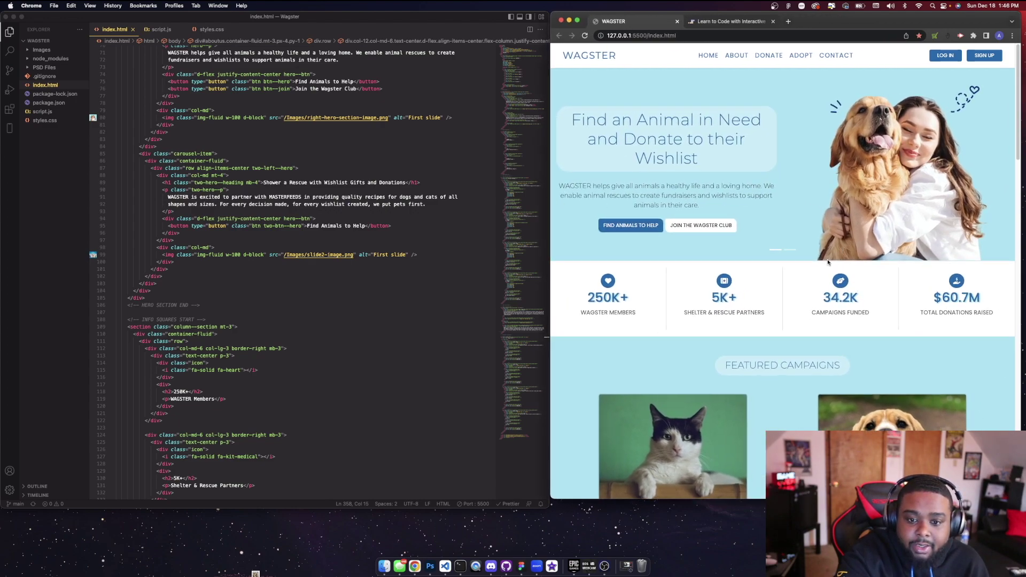
scroll(801, 241, down, 1)
scroll(783, 231, down, 3)
scroll(784, 232, down, 4)
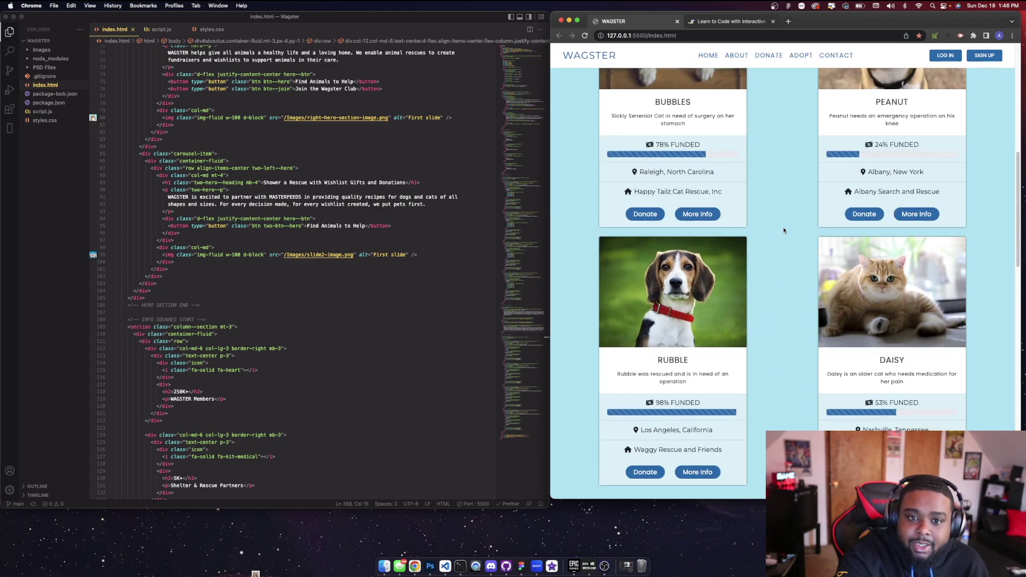
scroll(784, 231, up, 1)
scroll(783, 228, up, 4)
scroll(781, 226, up, 3)
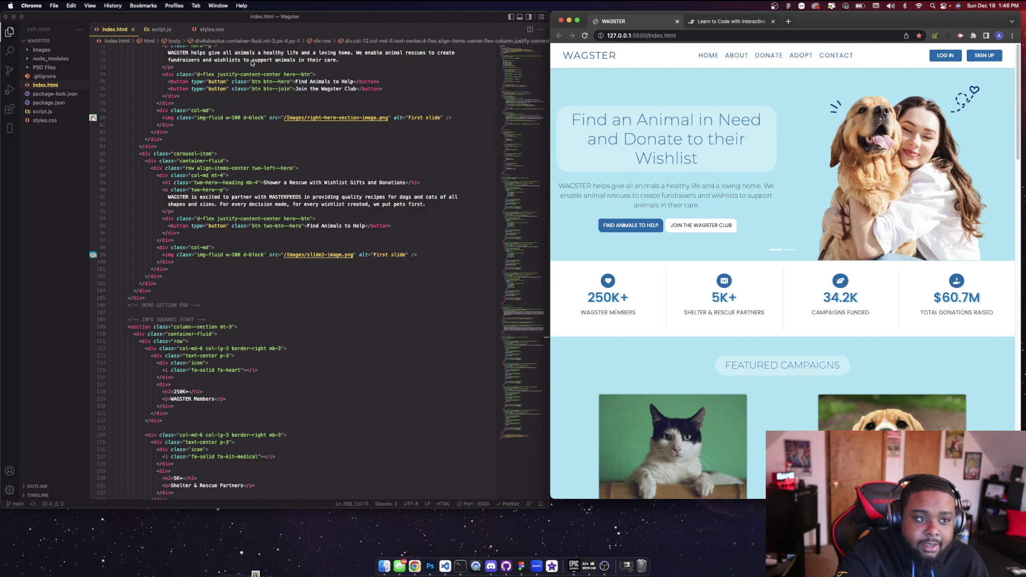
- Show styles.css with the card, about and adopt styles, then narrow the VS Code window
click(212, 29)
scroll(180, 359, down, 5)
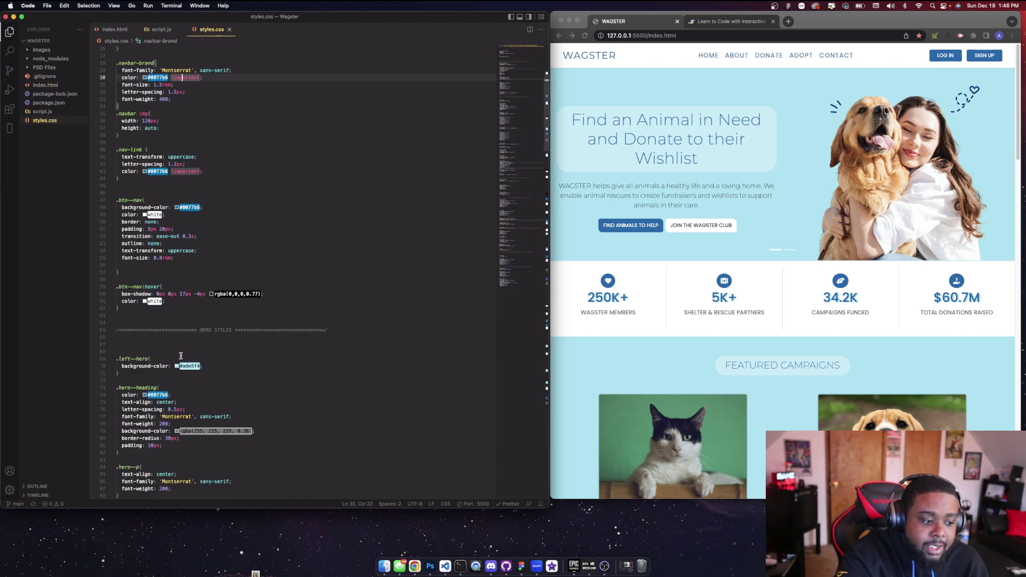
scroll(185, 354, down, 5)
scroll(190, 351, down, 5)
scroll(195, 345, down, 5)
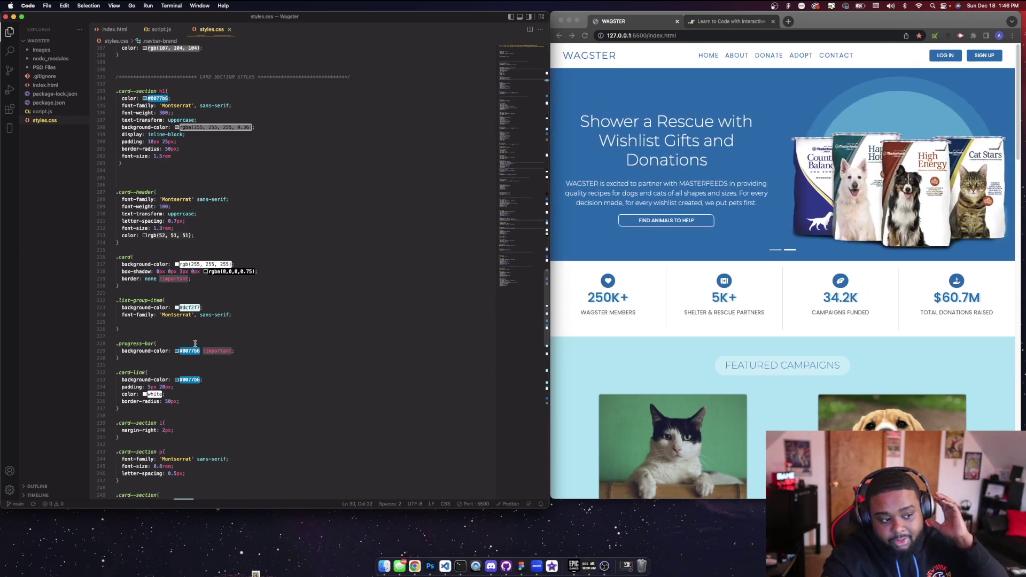
scroll(194, 345, down, 5)
scroll(196, 340, down, 5)
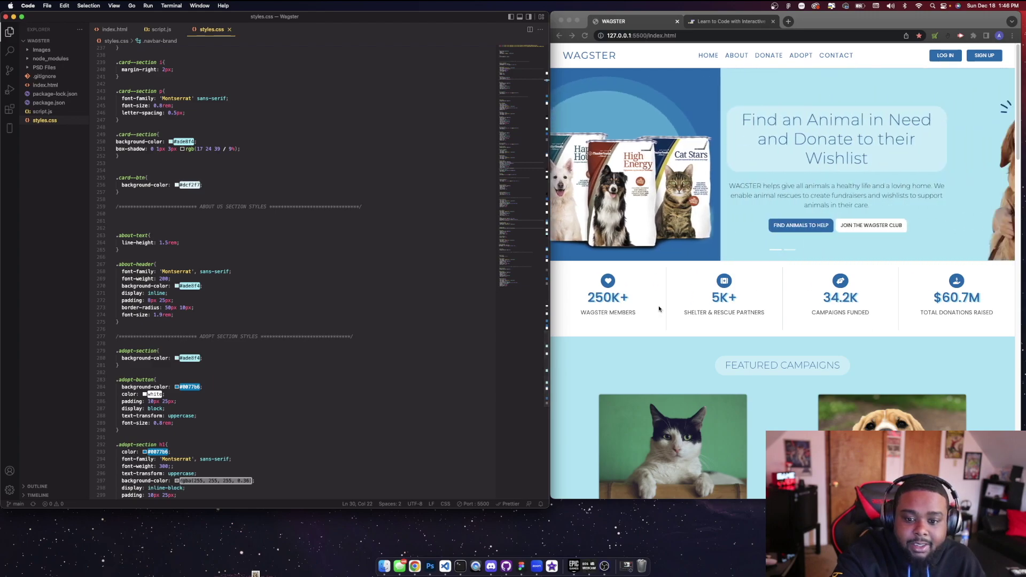
scroll(625, 321, down, 3)
scroll(657, 313, up, 3)
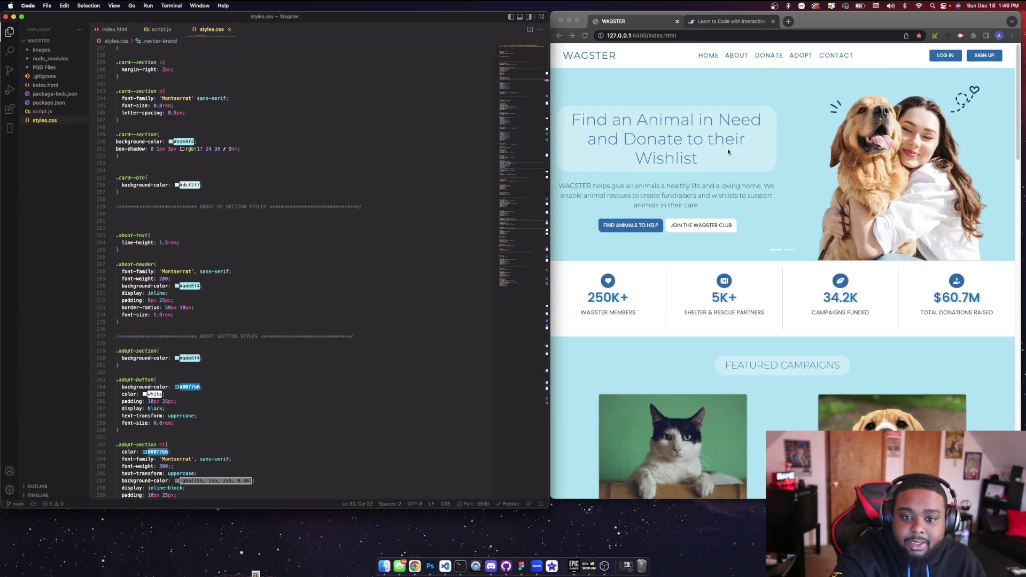
scroll(700, 242, down, 5)
scroll(705, 247, down, 5)
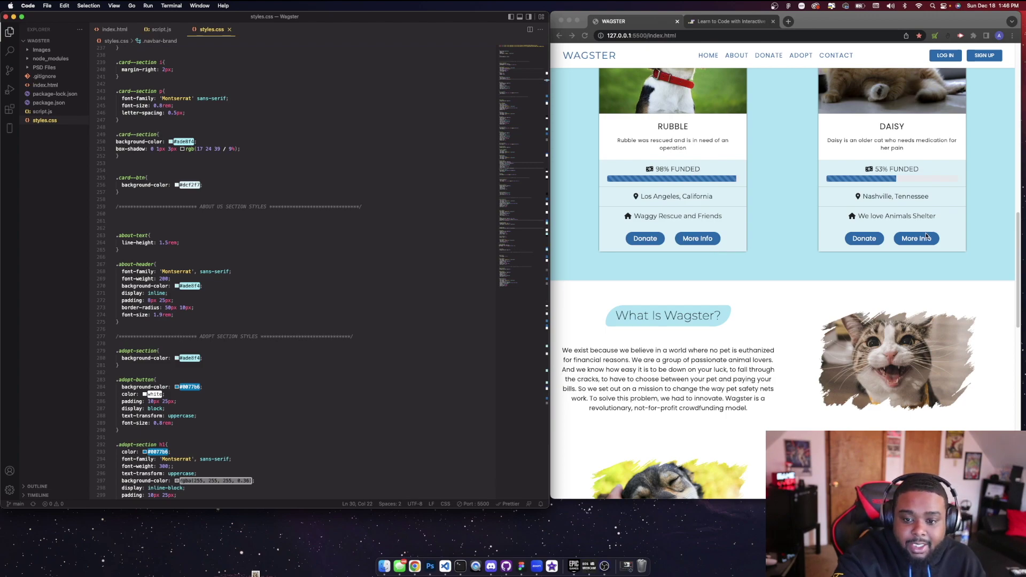
scroll(781, 269, down, 3)
scroll(749, 258, up, 1)
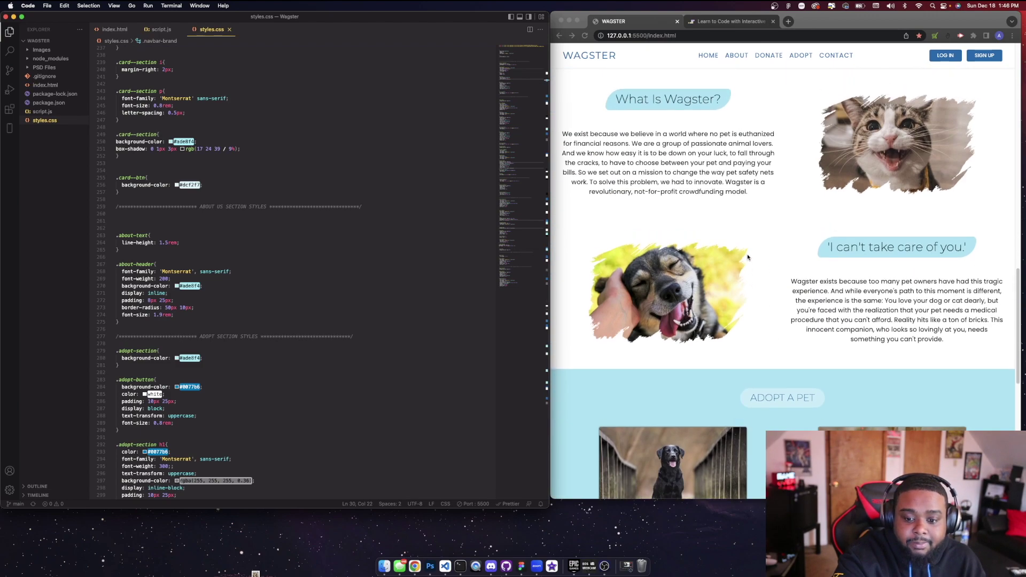
scroll(747, 255, down, 2)
scroll(748, 254, down, 2)
scroll(747, 253, up, 5)
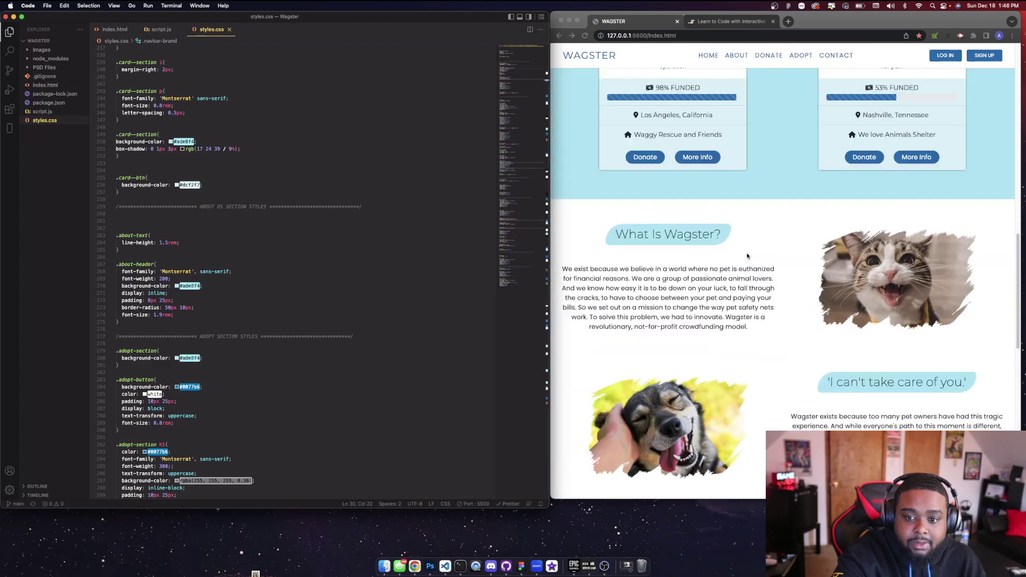
scroll(746, 253, up, 5)
scroll(746, 255, up, 5)
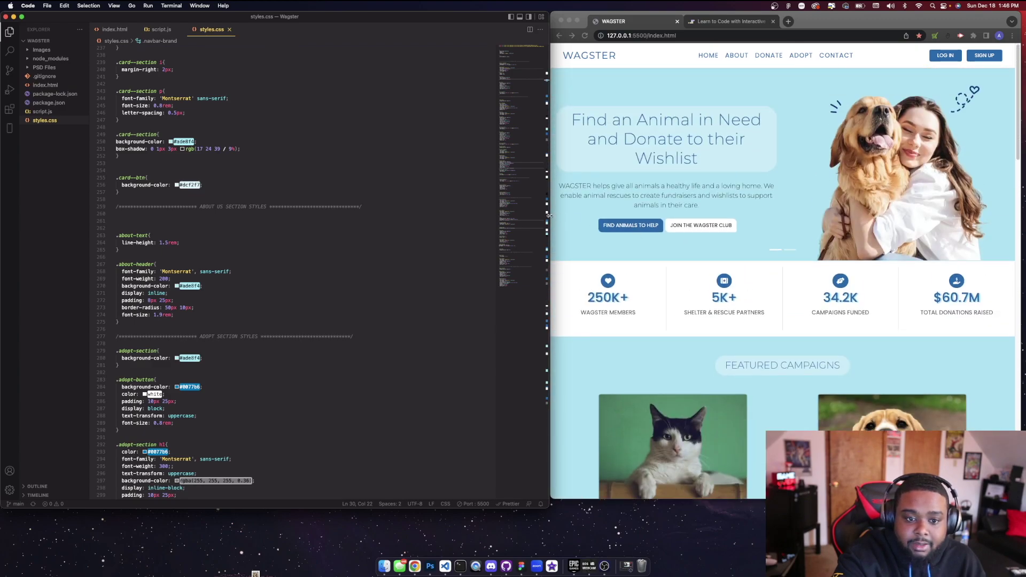
drag(550, 215, 496, 232)
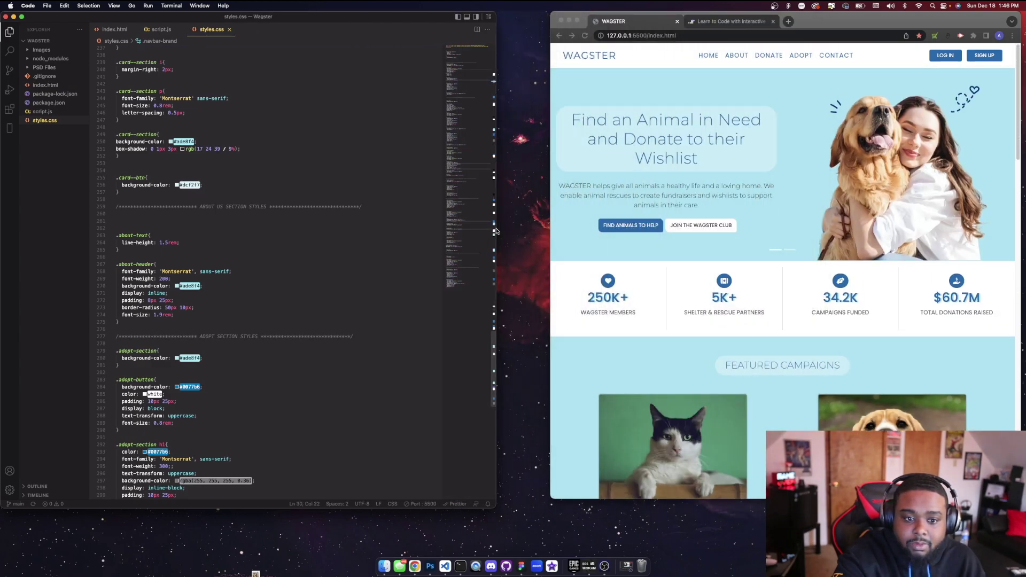
- Shrink Chrome to phone width, then widen it until Ace, Tyson, Stacy and Rex sit two per row
drag(551, 222, 821, 200)
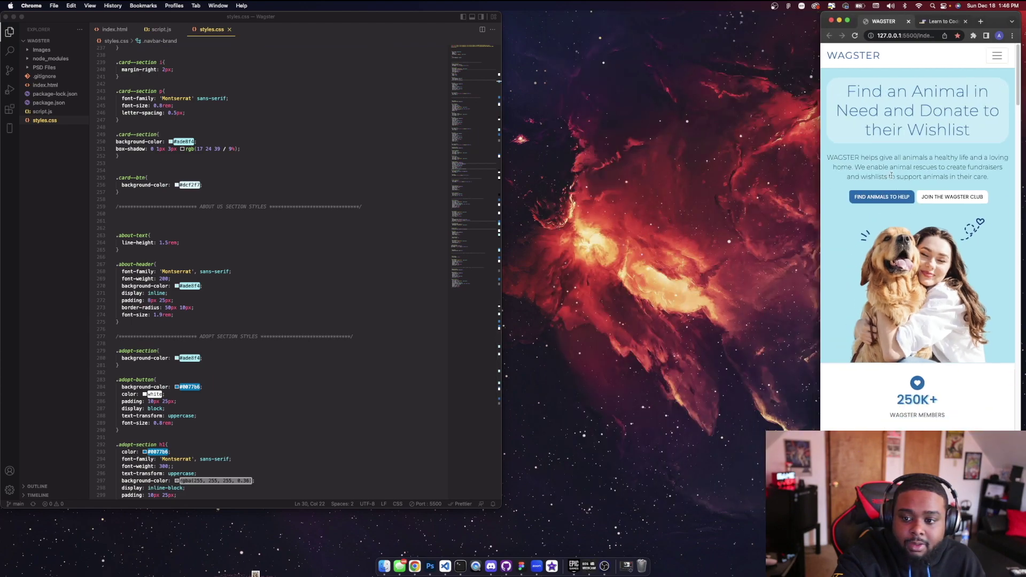
scroll(890, 175, down, 5)
scroll(894, 185, down, 5)
scroll(896, 192, down, 5)
scroll(898, 196, down, 5)
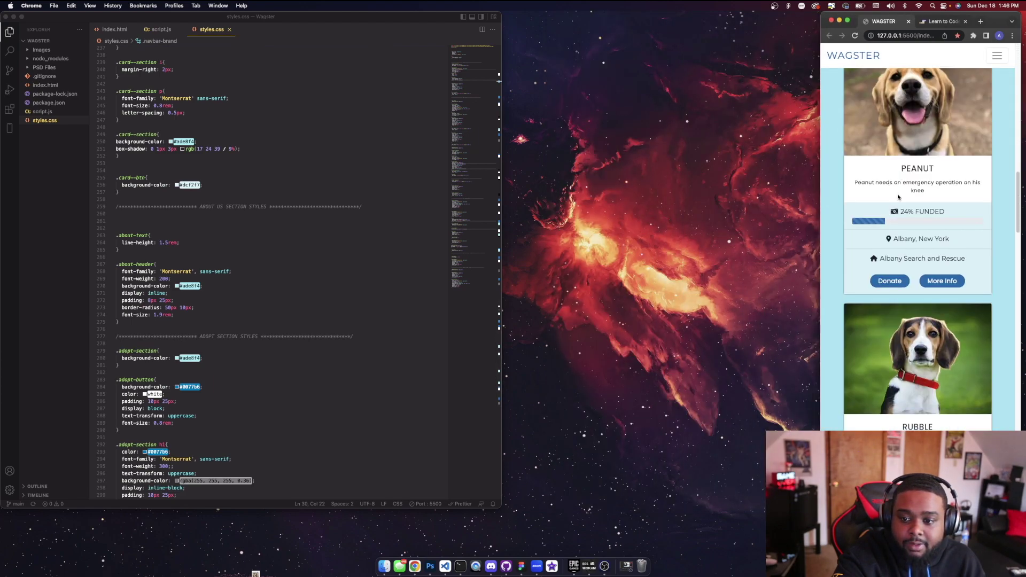
scroll(899, 197, down, 5)
scroll(897, 198, down, 5)
scroll(897, 199, down, 5)
scroll(895, 202, down, 4)
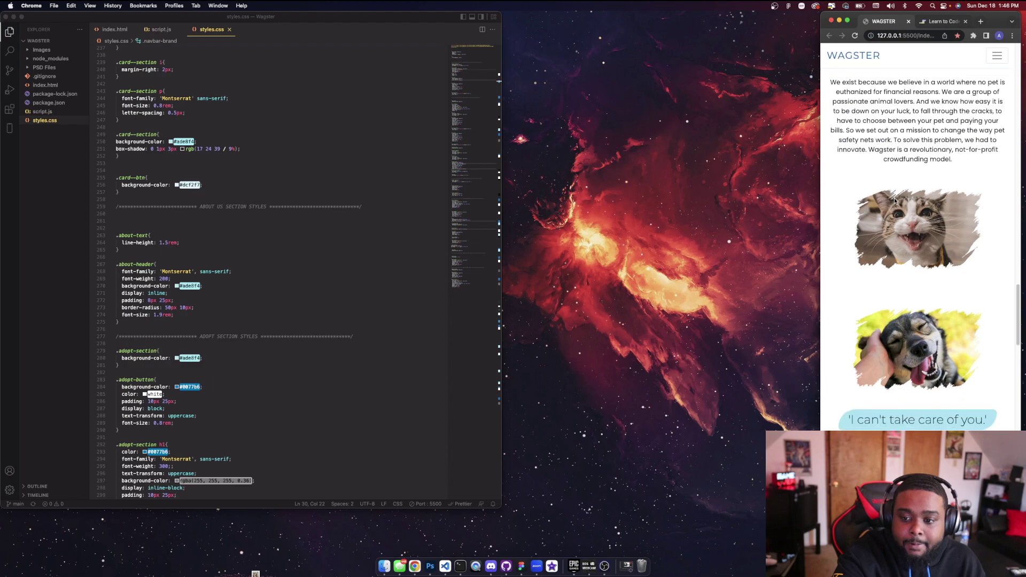
scroll(895, 200, down, 3)
scroll(894, 201, down, 2)
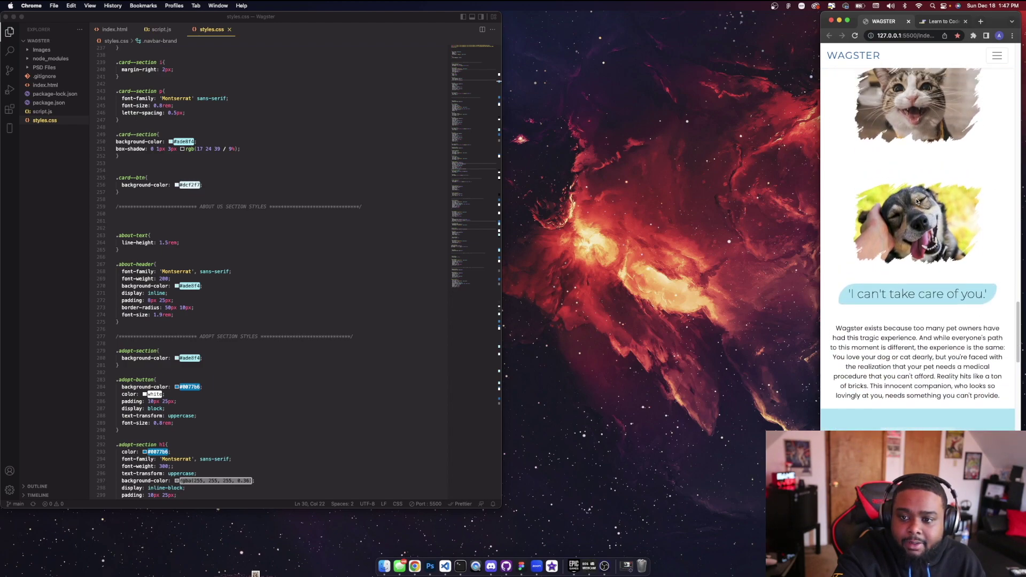
scroll(917, 202, up, 3)
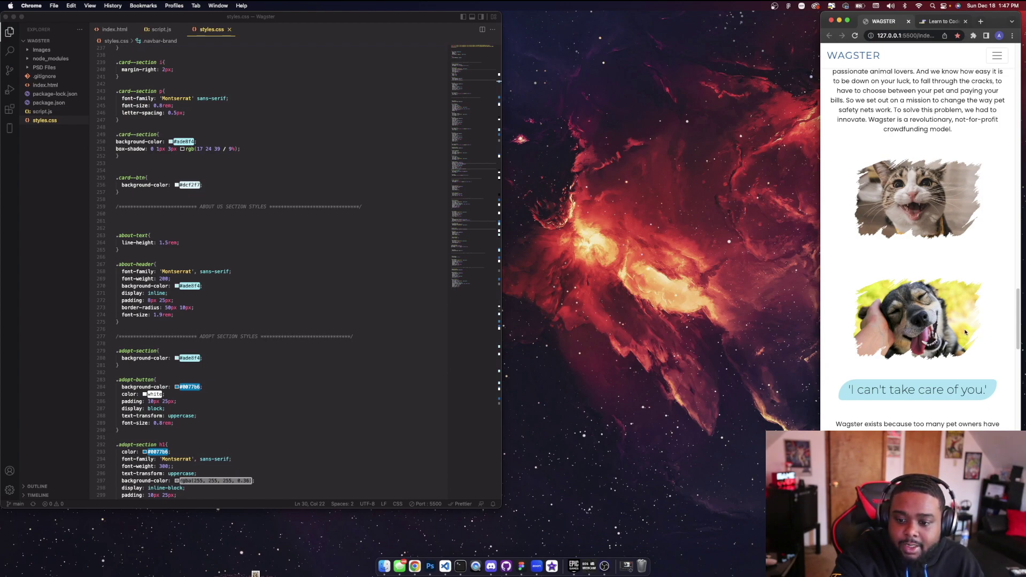
scroll(966, 332, down, 4)
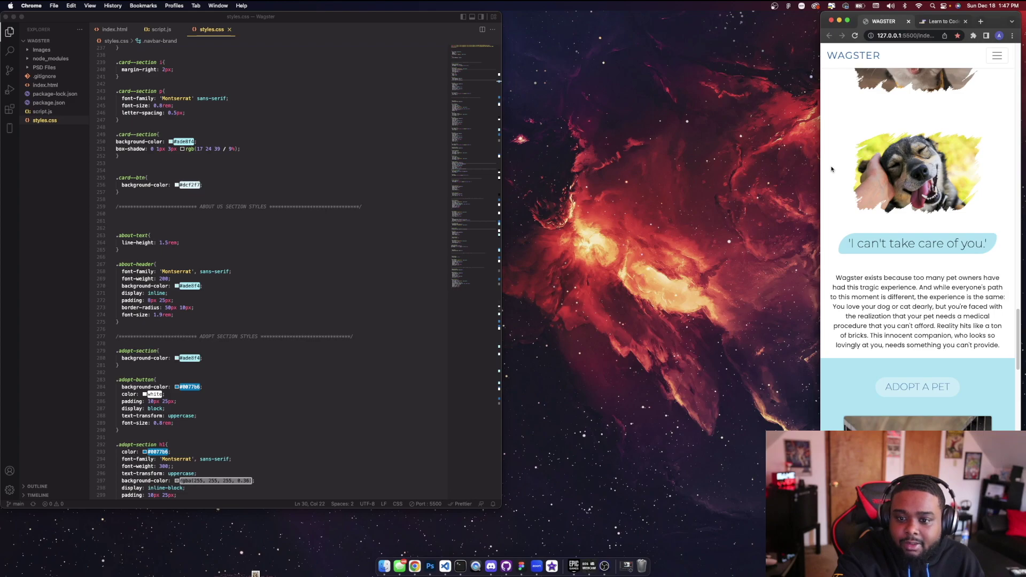
drag(820, 169, 498, 205)
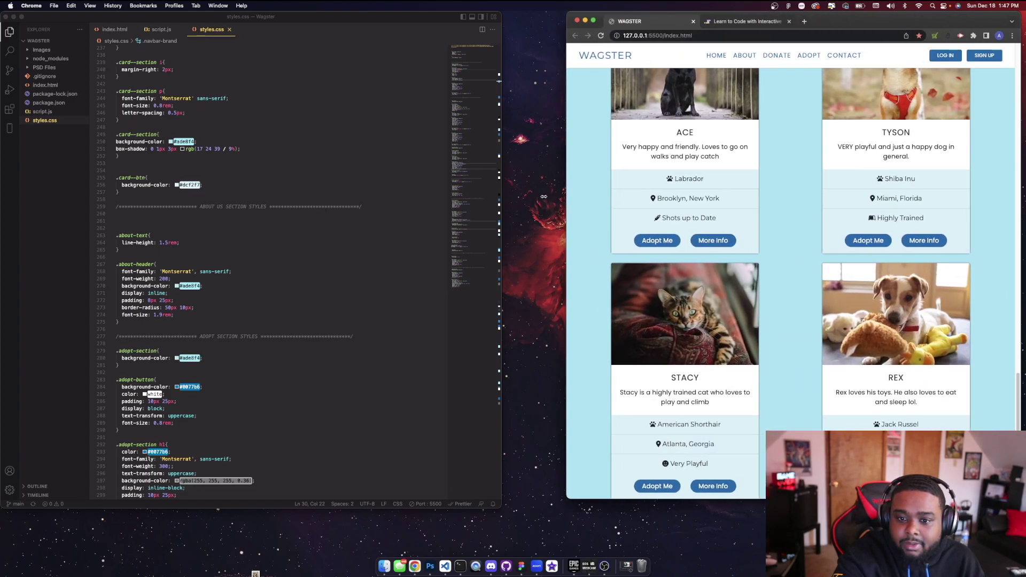
scroll(721, 273, up, 5)
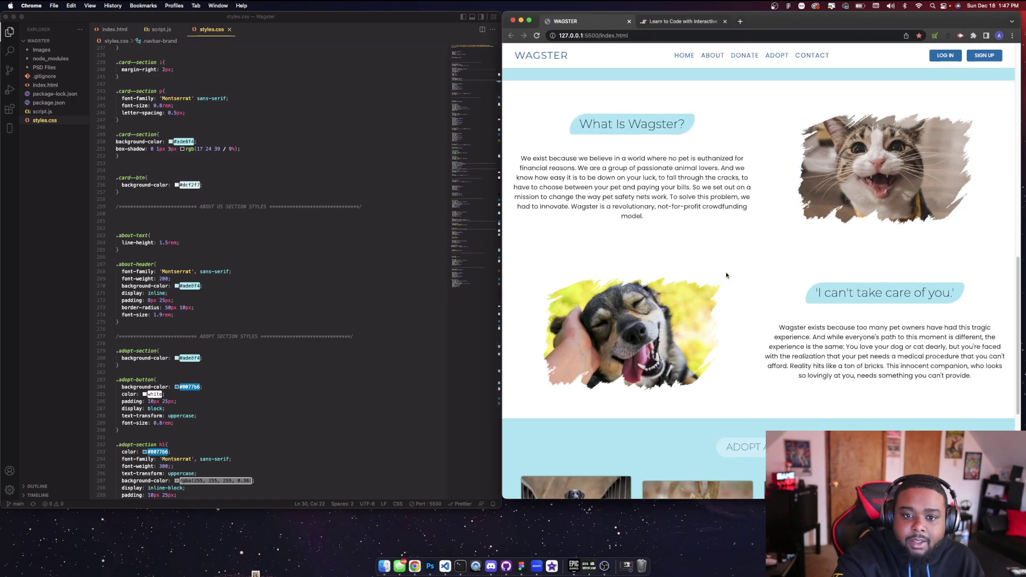
scroll(727, 275, up, 5)
scroll(727, 275, down, 5)
scroll(727, 276, down, 5)
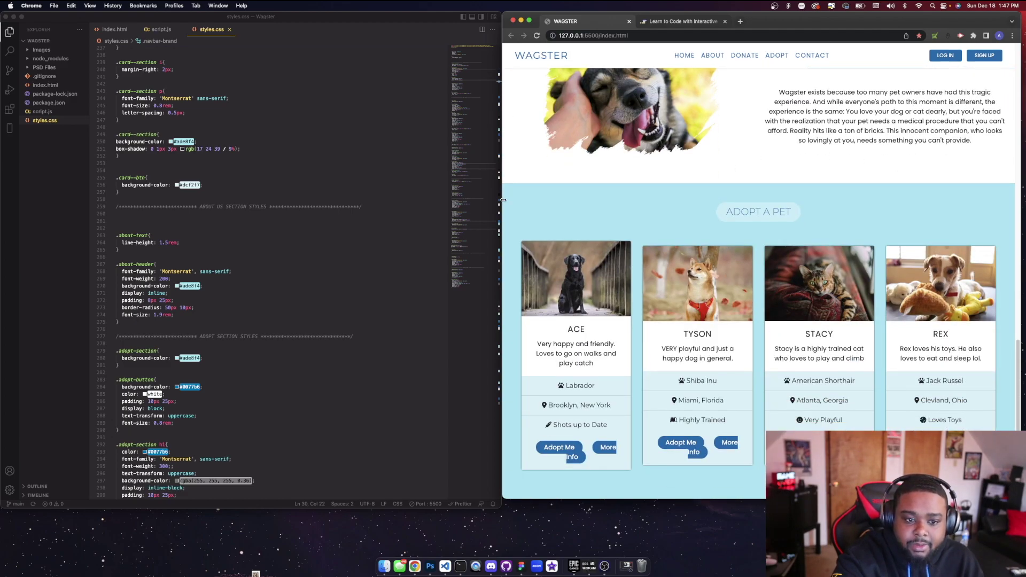
mouse_move(503, 200)
mouse_down()
mouse_move(458, 192)
mouse_move(517, 193)
mouse_move(439, 193)
mouse_move(558, 195)
mouse_move(273, 208)
mouse_move(821, 201)
mouse_up()
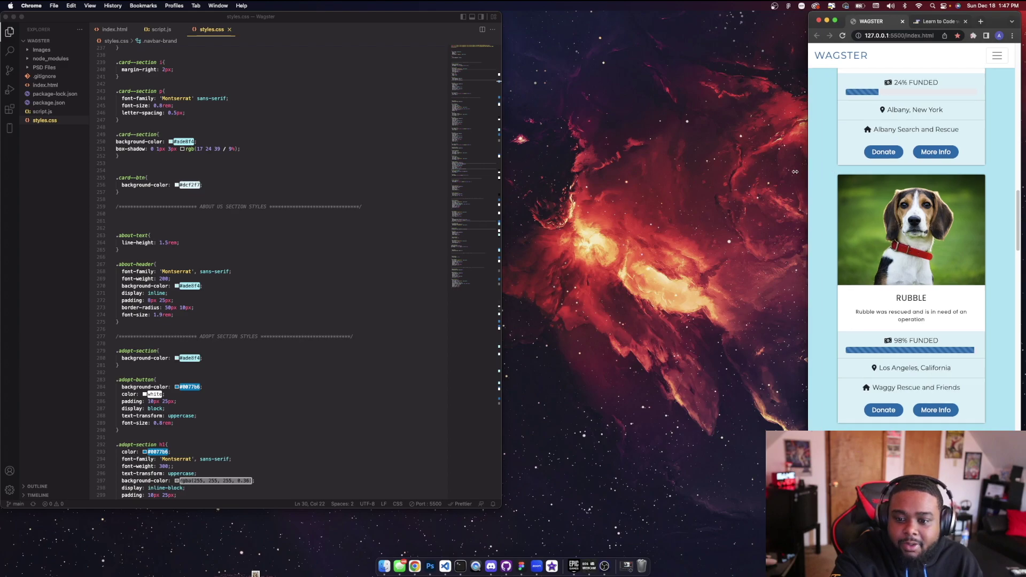
drag(936, 171, 520, 191)
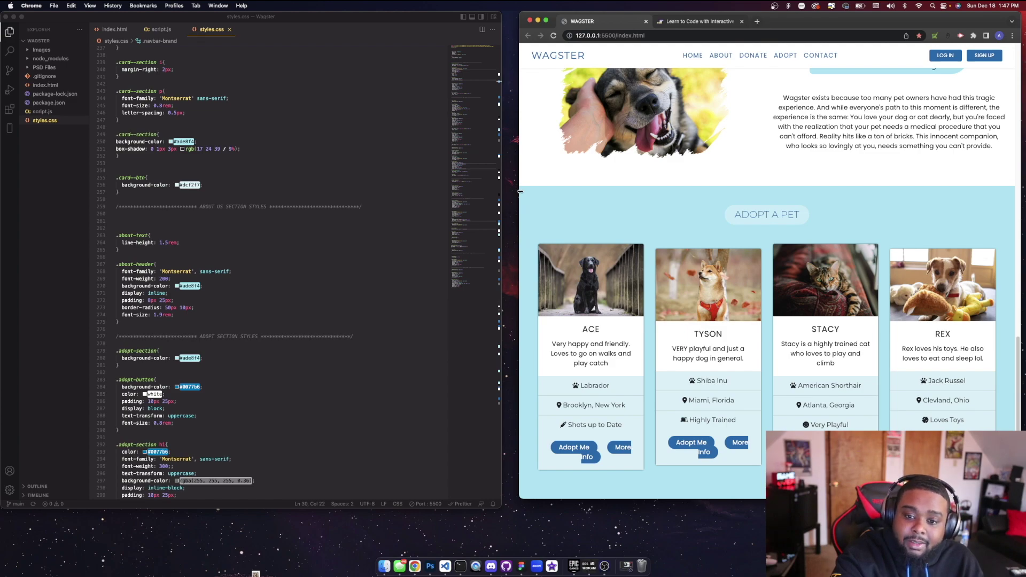
drag(520, 191, 462, 195)
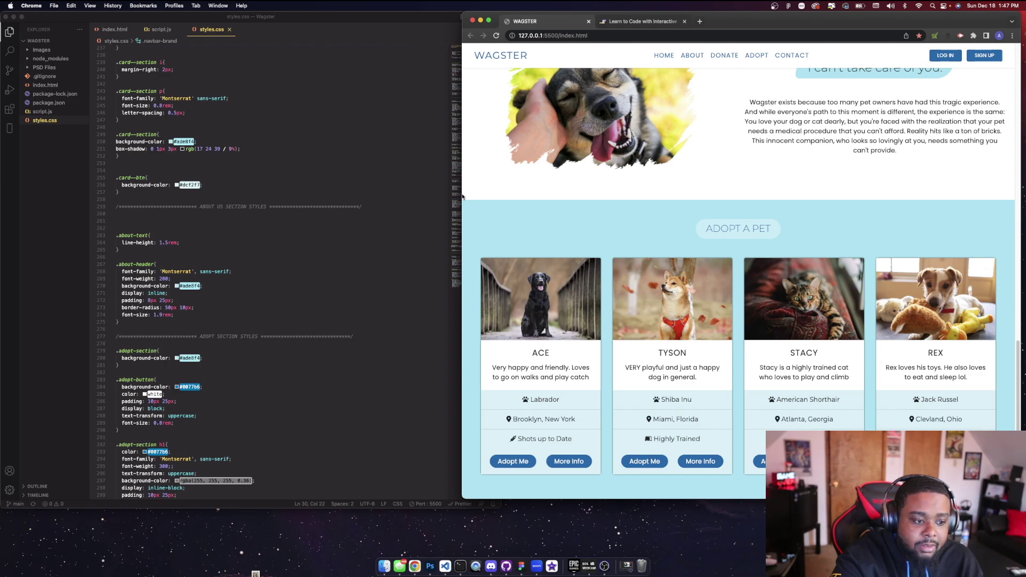
mouse_move(462, 194)
mouse_down()
mouse_move(603, 199)
mouse_move(588, 200)
mouse_up()
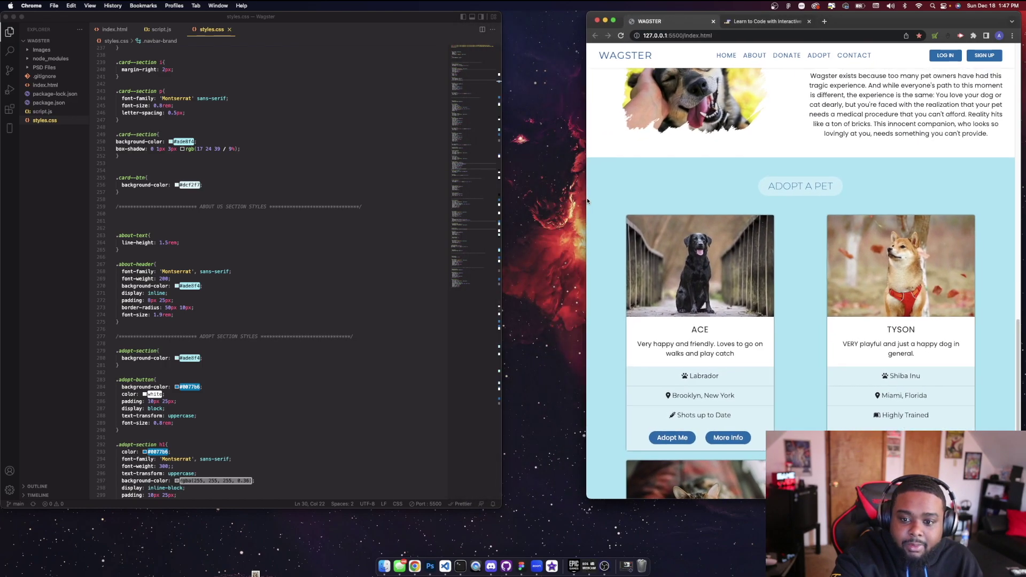
- Go to line 171 in index.html, the first campaign card's col-xl-3 col-md-6 classes
click(142, 295)
key(ctrl+Tab)
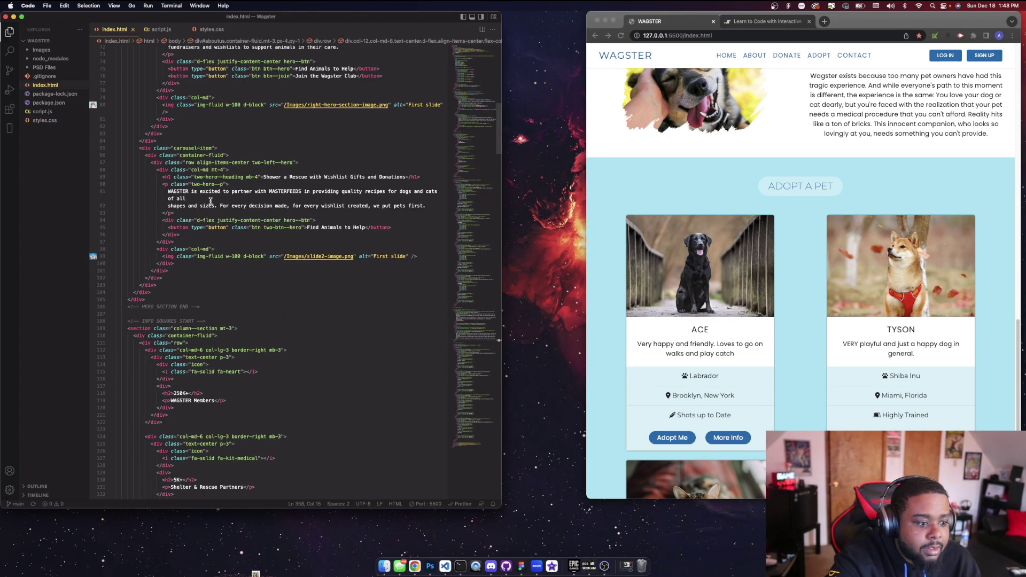
scroll(211, 202, down, 10)
scroll(213, 198, up, 6)
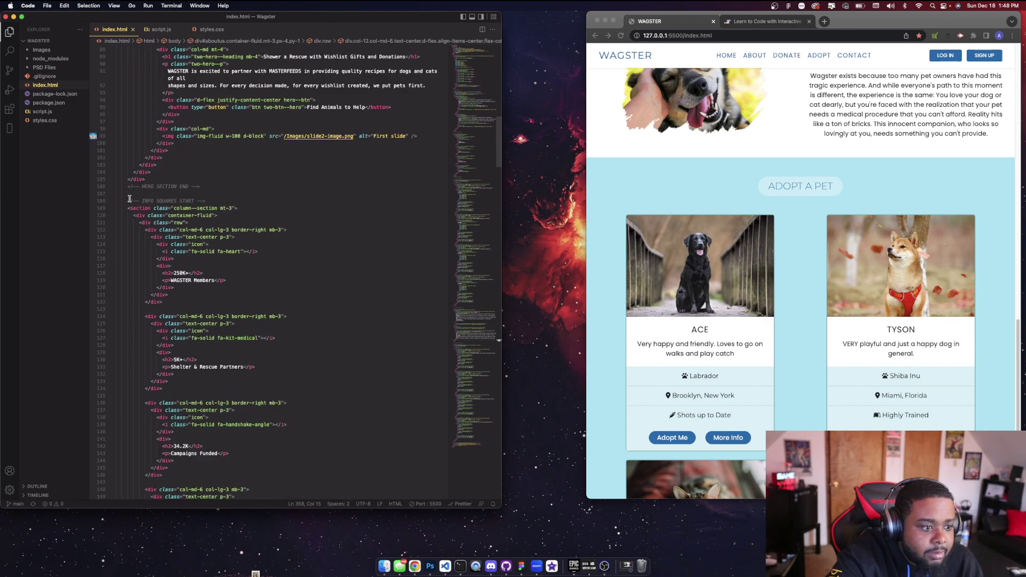
scroll(161, 233, down, 3)
scroll(198, 261, down, 6)
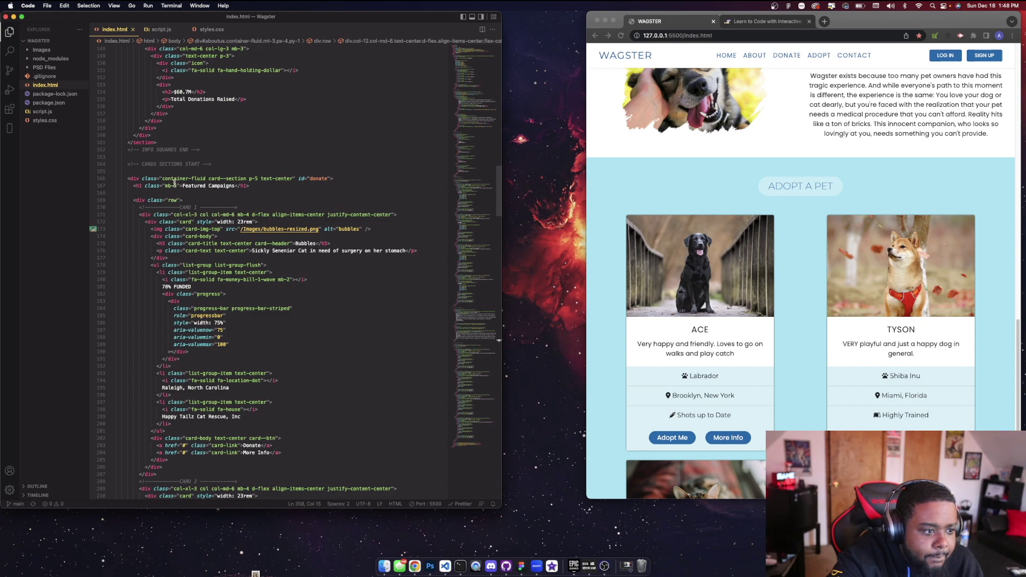
scroll(174, 183, down, 2)
scroll(175, 183, down, 3)
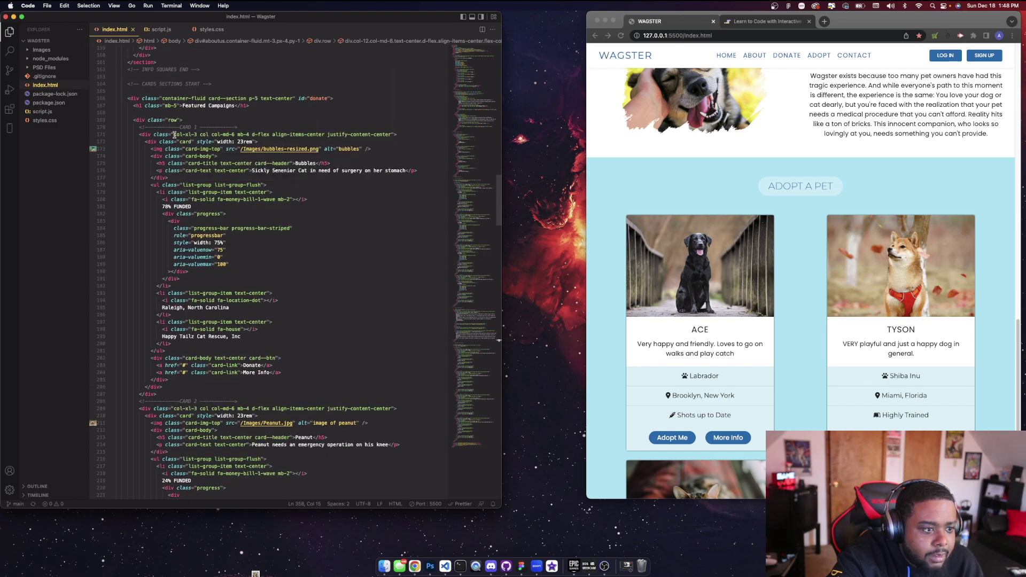
click(159, 135)
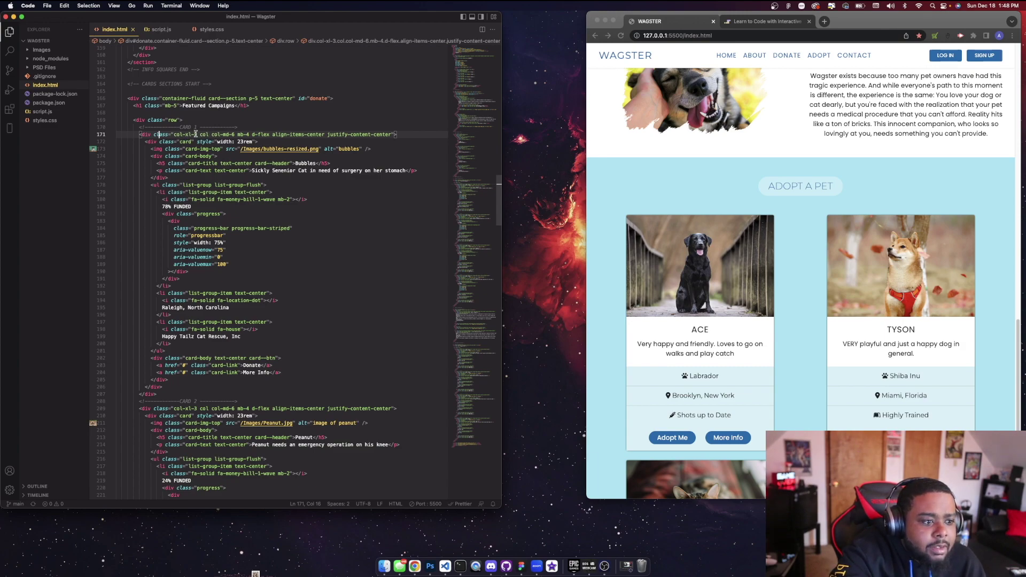
click(588, 195)
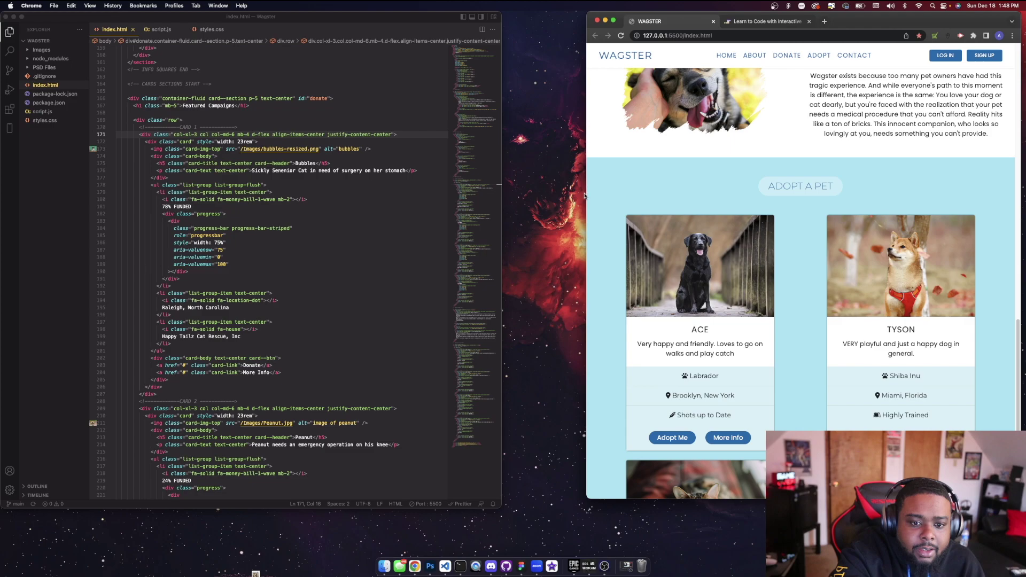
- Resize Chrome through four-card, mobile, two-column and collapsed-menu widths, then return to the card code
drag(586, 195, 380, 189)
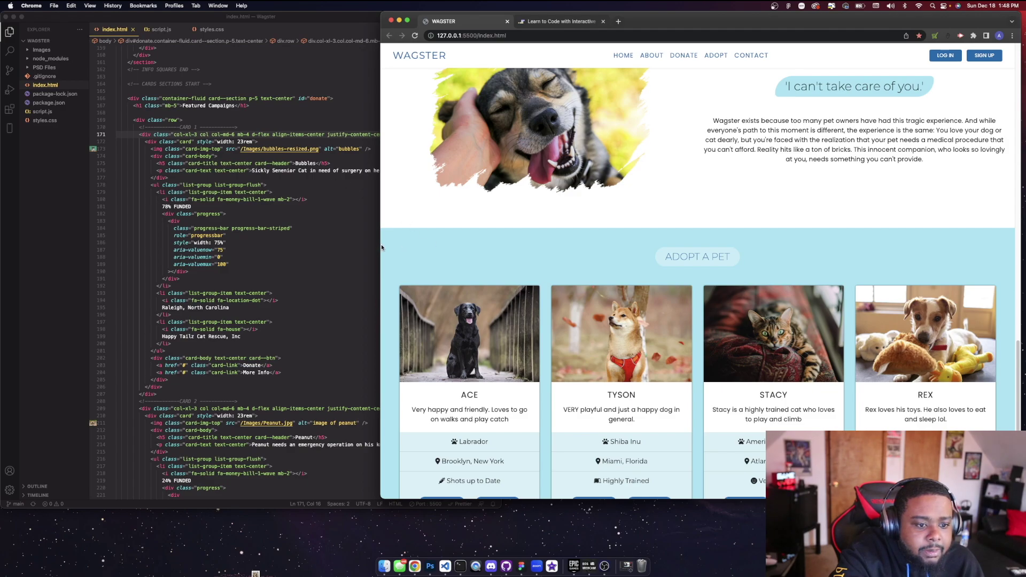
drag(380, 247, 821, 246)
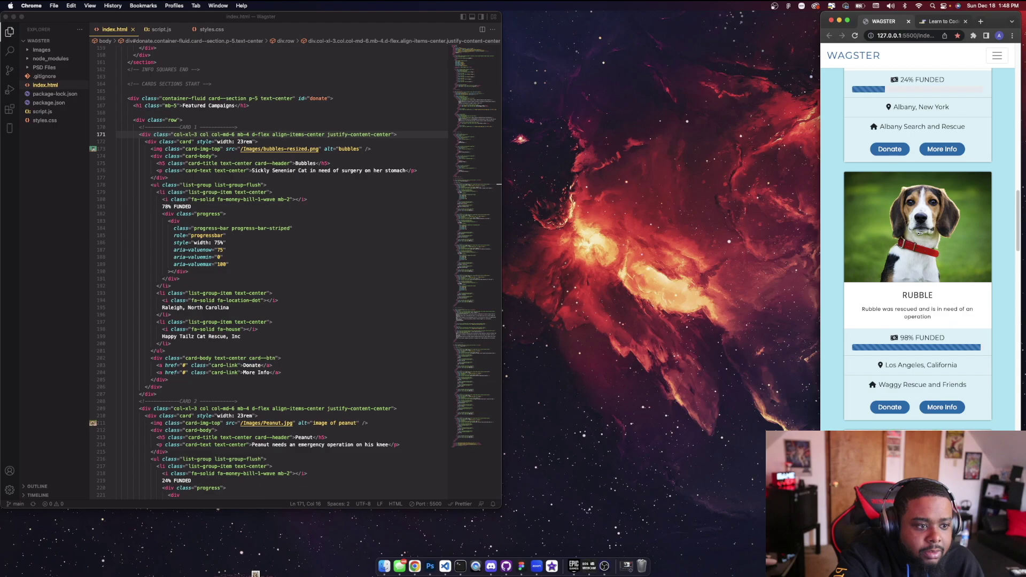
drag(821, 241, 595, 249)
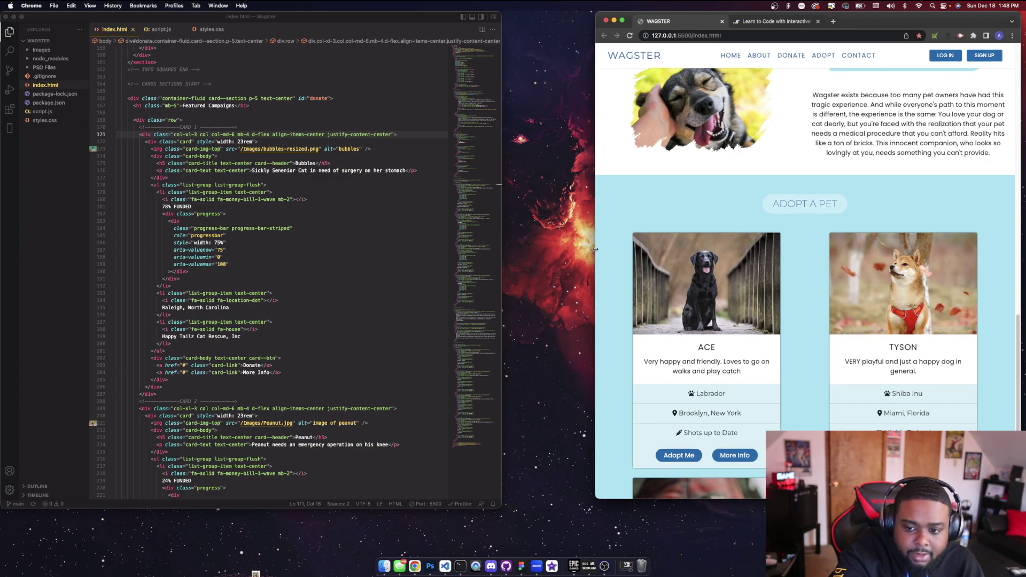
mouse_move(595, 250)
mouse_down()
mouse_move(472, 276)
mouse_move(597, 266)
mouse_up()
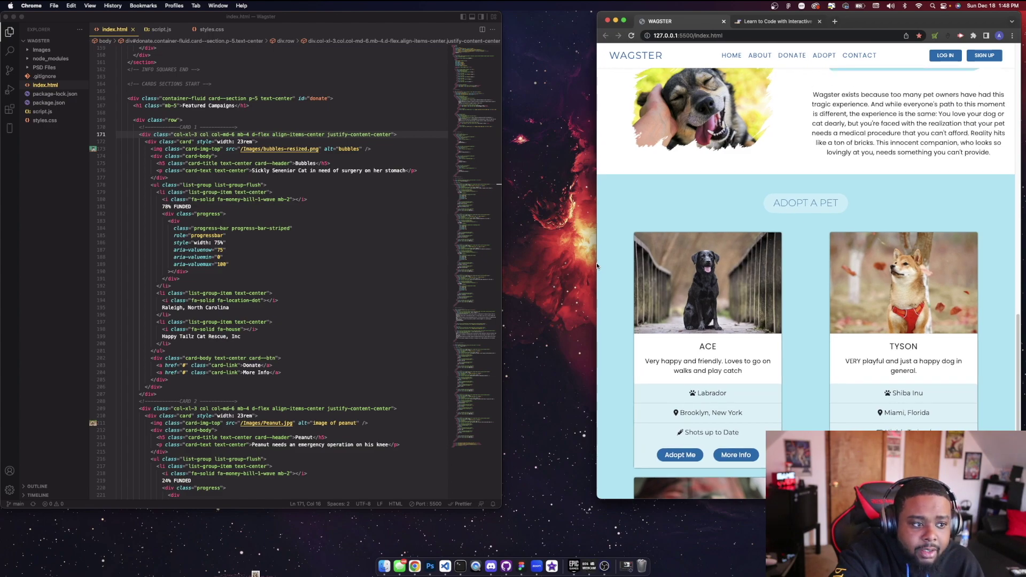
mouse_move(596, 267)
mouse_down()
mouse_move(821, 262)
mouse_move(711, 240)
mouse_move(943, 241)
mouse_move(698, 240)
mouse_move(719, 239)
mouse_up()
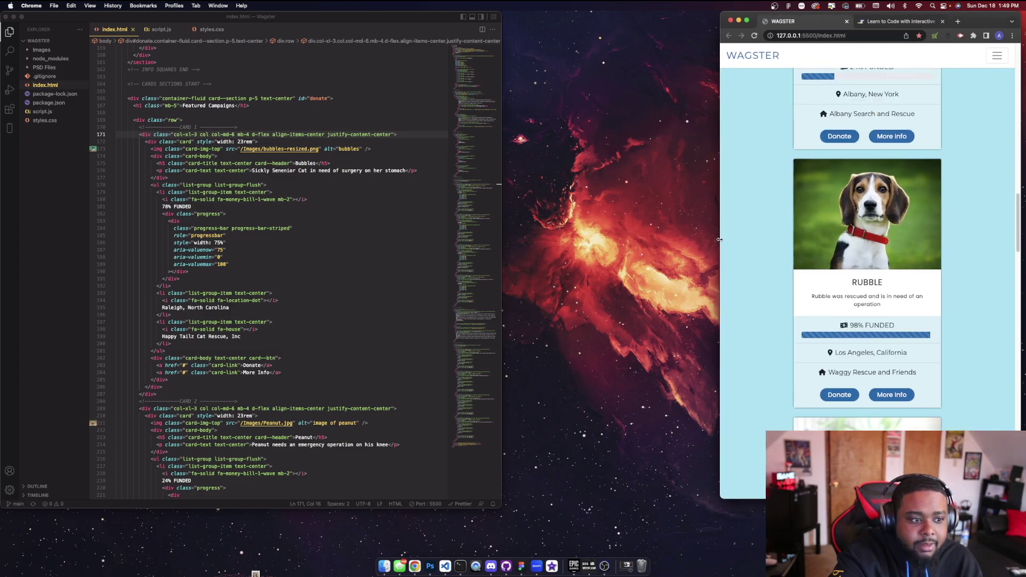
click(206, 136)
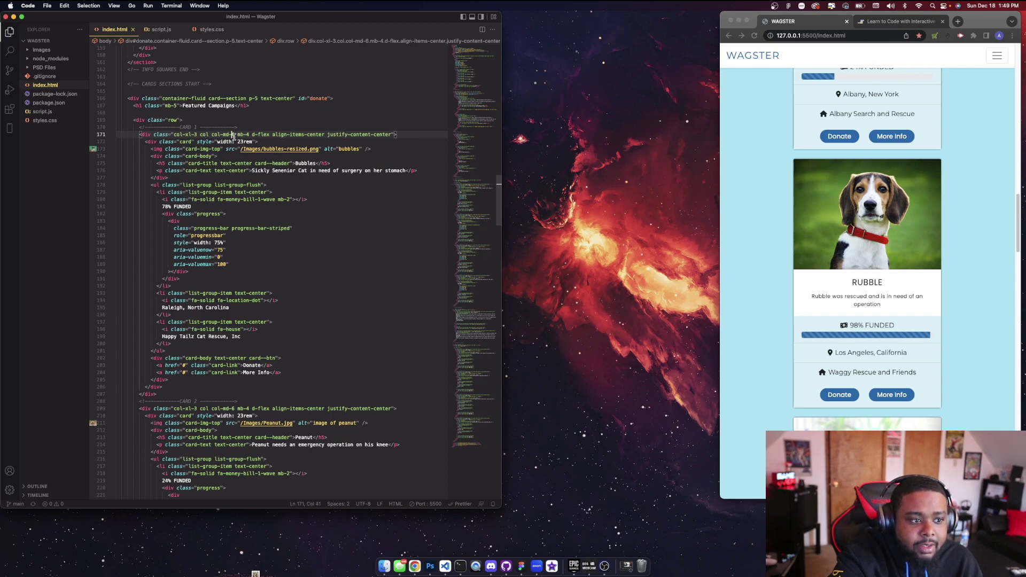
- Widen Chrome from mobile through two-column to full-navigation width, watching adoption cards reflow
click(774, 201)
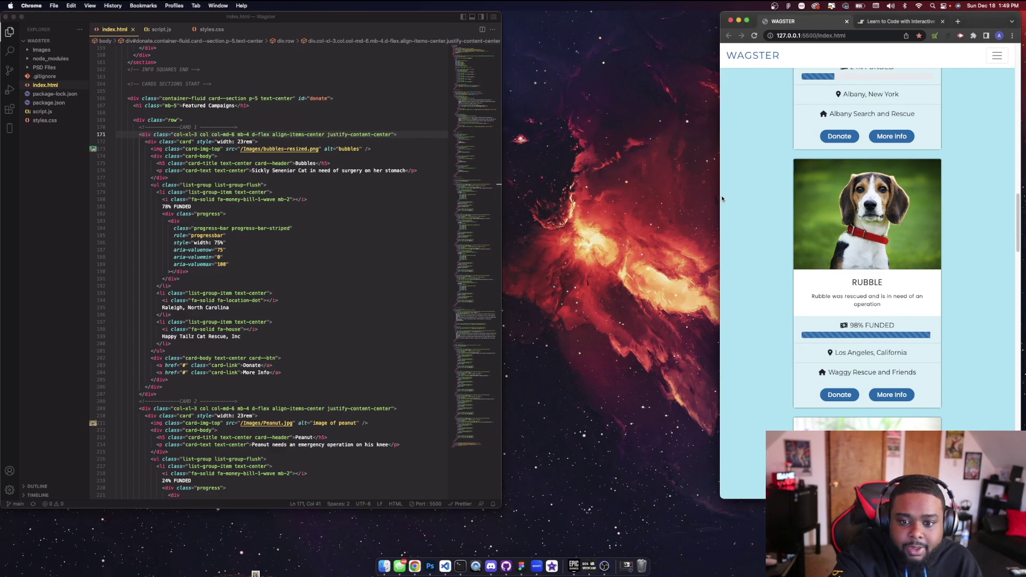
drag(719, 195, 699, 186)
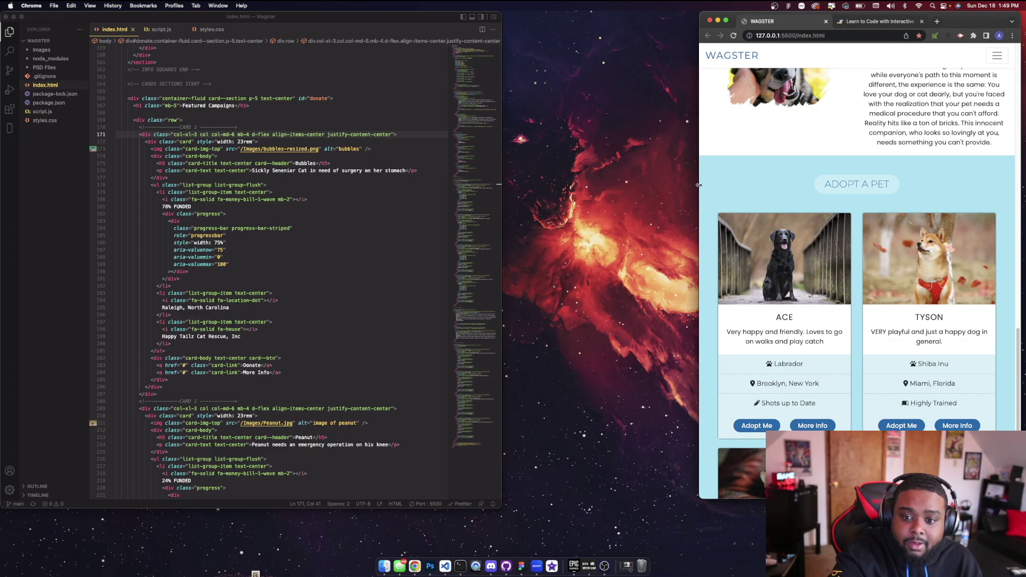
drag(699, 185, 469, 193)
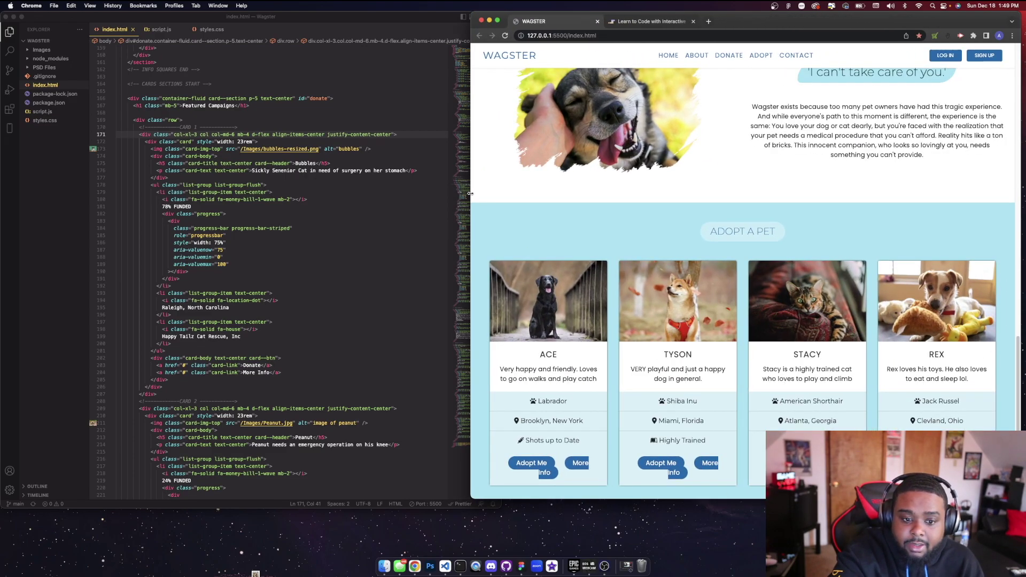
mouse_move(470, 193)
mouse_down()
mouse_move(556, 193)
mouse_move(483, 193)
mouse_up()
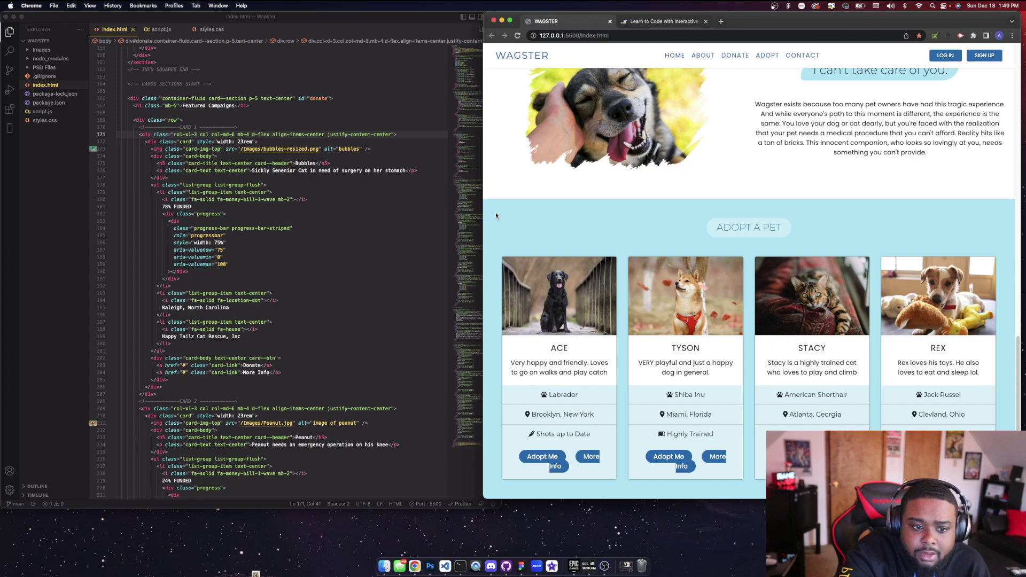
mouse_move(481, 213)
mouse_down()
mouse_move(557, 205)
mouse_move(400, 210)
mouse_move(457, 209)
mouse_up()
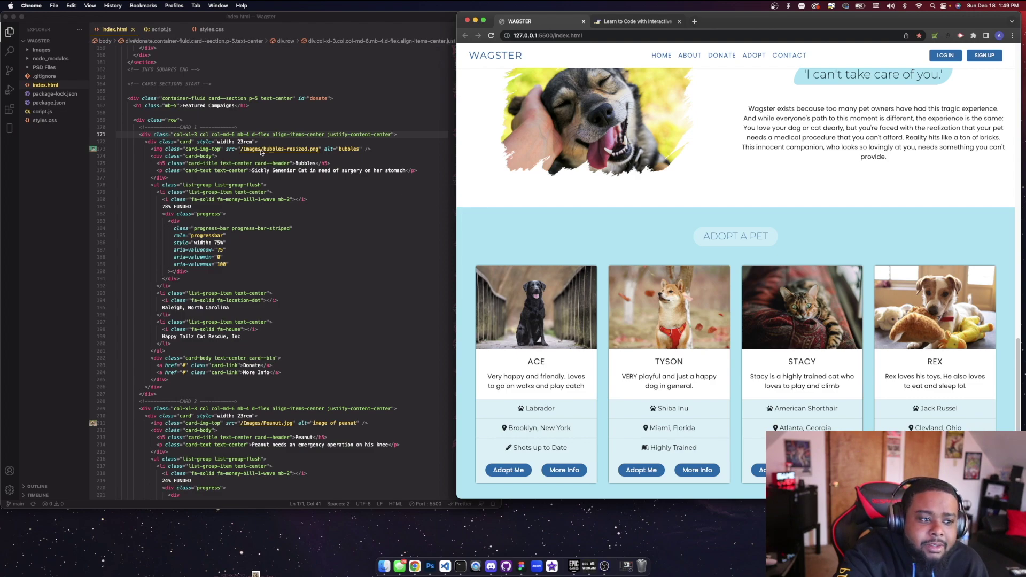
click(223, 135)
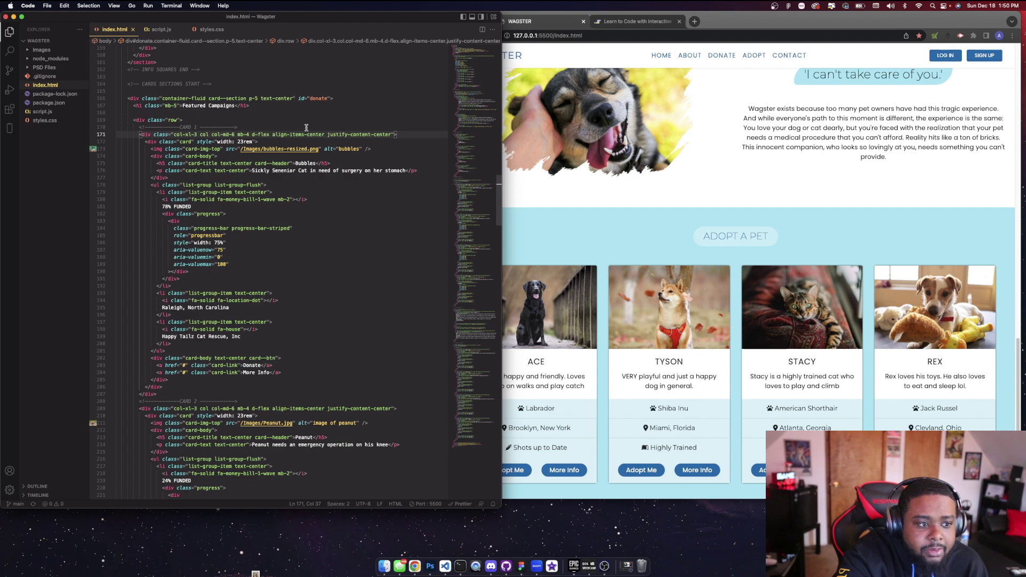
- Select the card's code line, then test Chrome at tablet, mobile, and full desktop widths
click(536, 130)
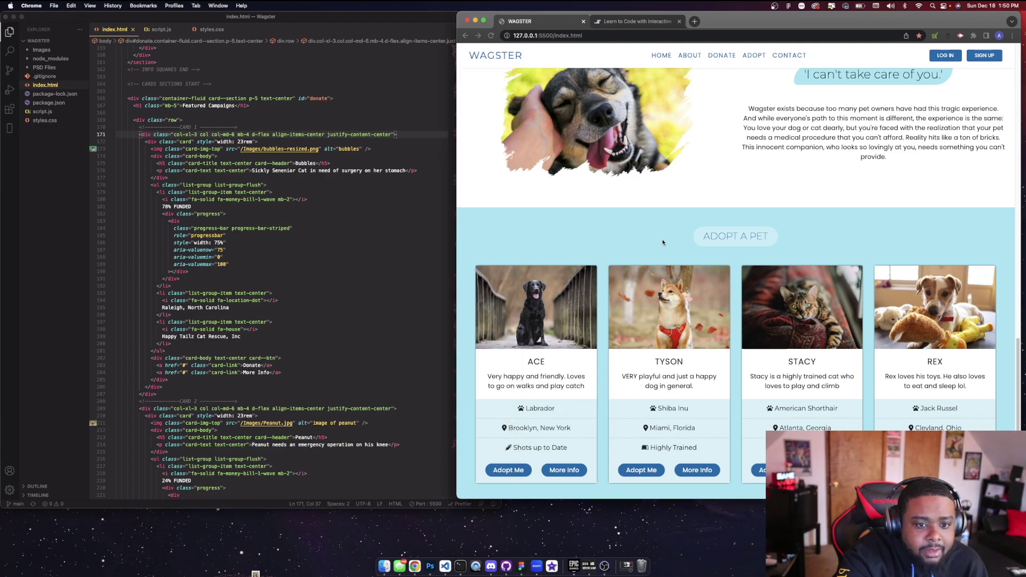
click(193, 143)
click(459, 232)
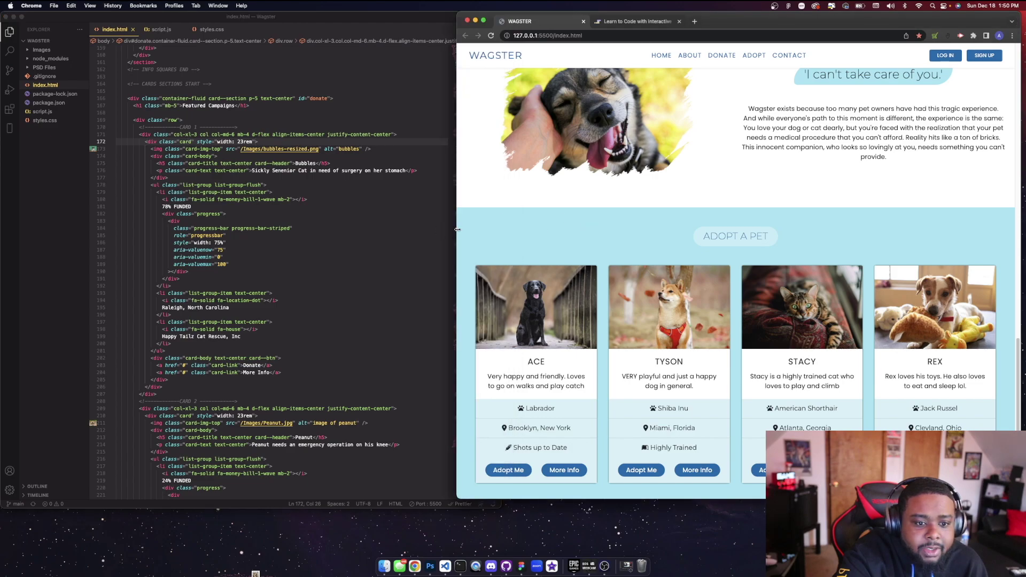
drag(457, 229, 551, 208)
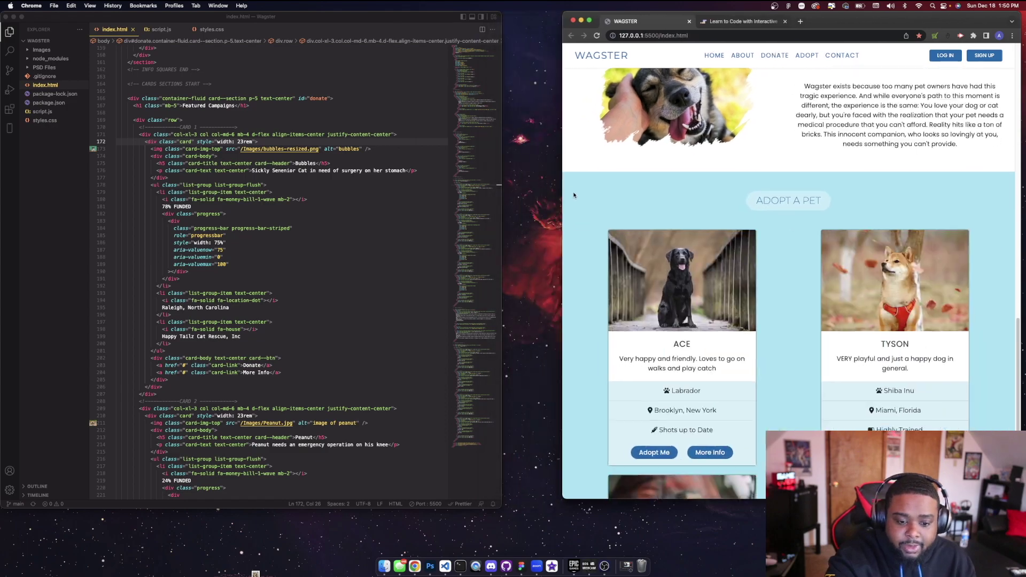
mouse_move(418, 220)
mouse_down()
mouse_move(628, 159)
mouse_move(523, 156)
mouse_move(566, 149)
mouse_move(429, 153)
mouse_move(511, 146)
mouse_move(454, 146)
mouse_up()
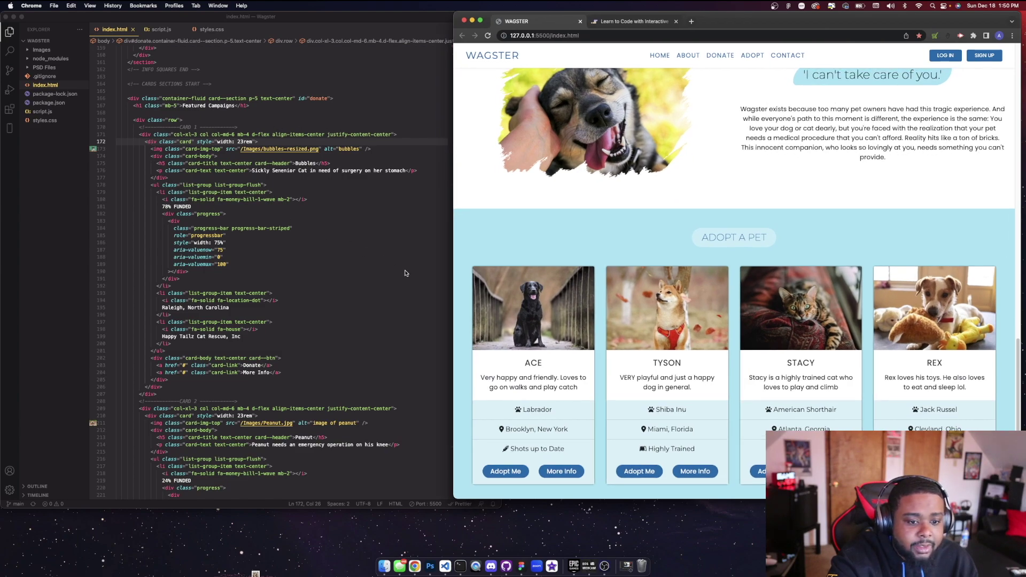
mouse_move(453, 232)
mouse_down()
mouse_move(486, 228)
mouse_move(377, 225)
mouse_move(447, 221)
mouse_move(362, 213)
mouse_move(566, 201)
mouse_move(456, 195)
mouse_up()
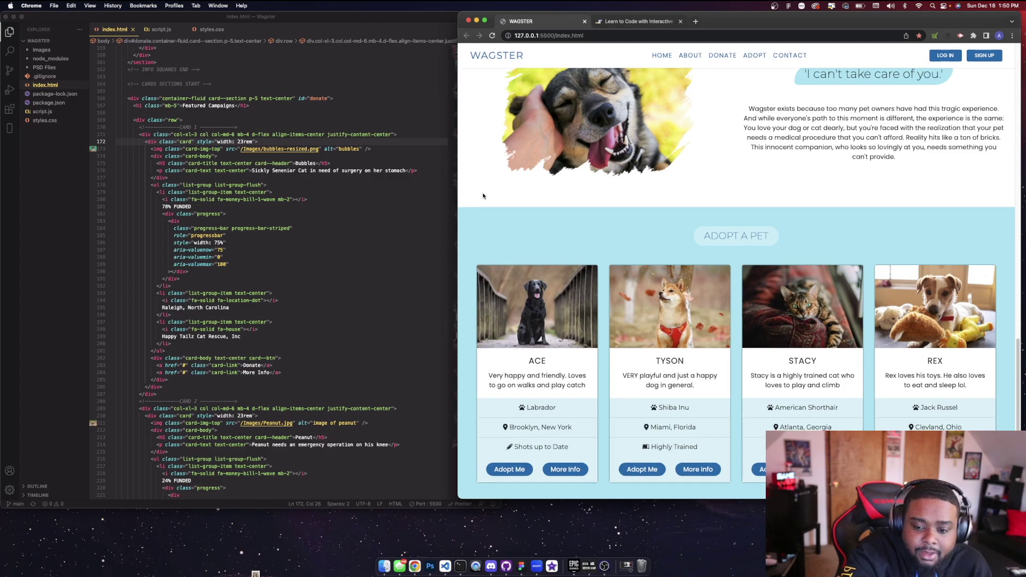
drag(456, 195, 815, 239)
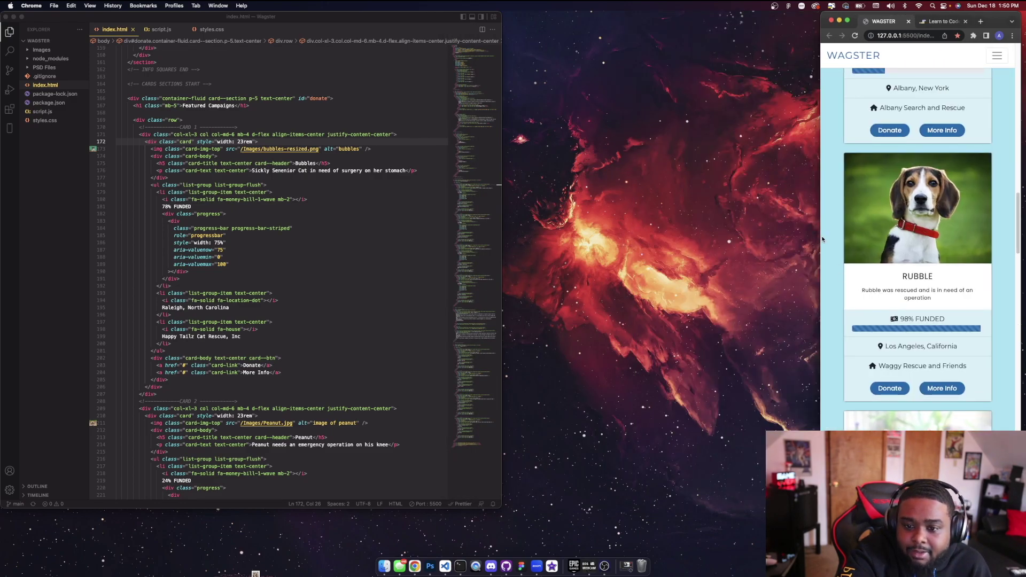
mouse_move(820, 237)
mouse_down()
mouse_move(294, 265)
mouse_move(440, 277)
mouse_move(341, 281)
mouse_up()
scroll(516, 247, up, 10)
scroll(516, 248, up, 10)
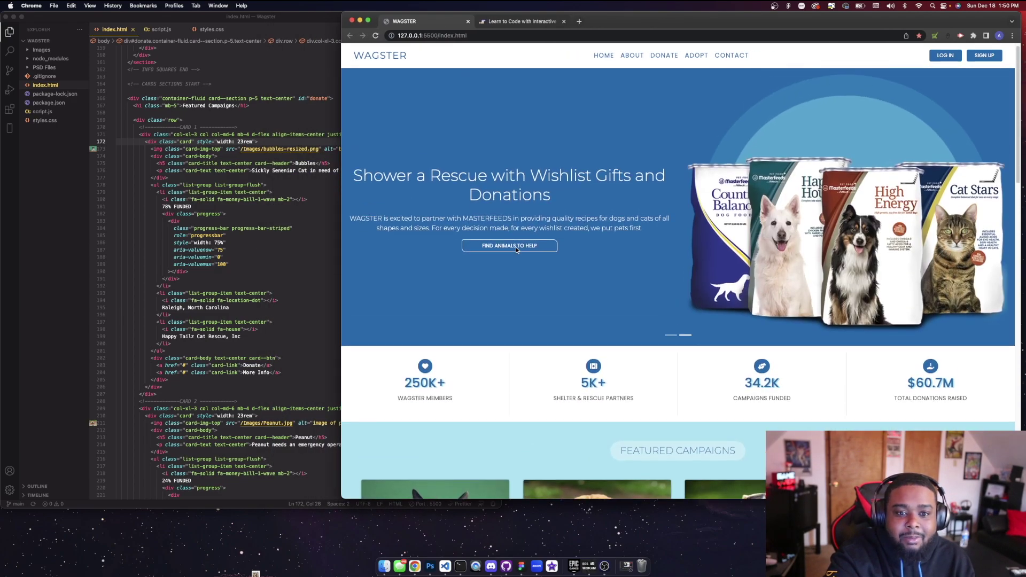
scroll(515, 250, down, 3)
scroll(508, 296, down, 3)
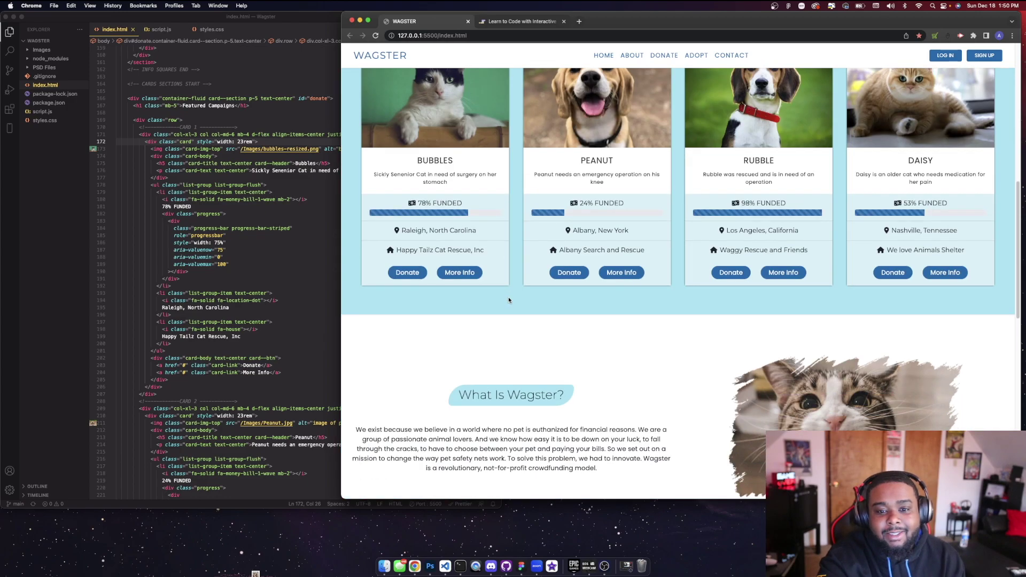
scroll(530, 297, down, 5)
scroll(531, 298, down, 3)
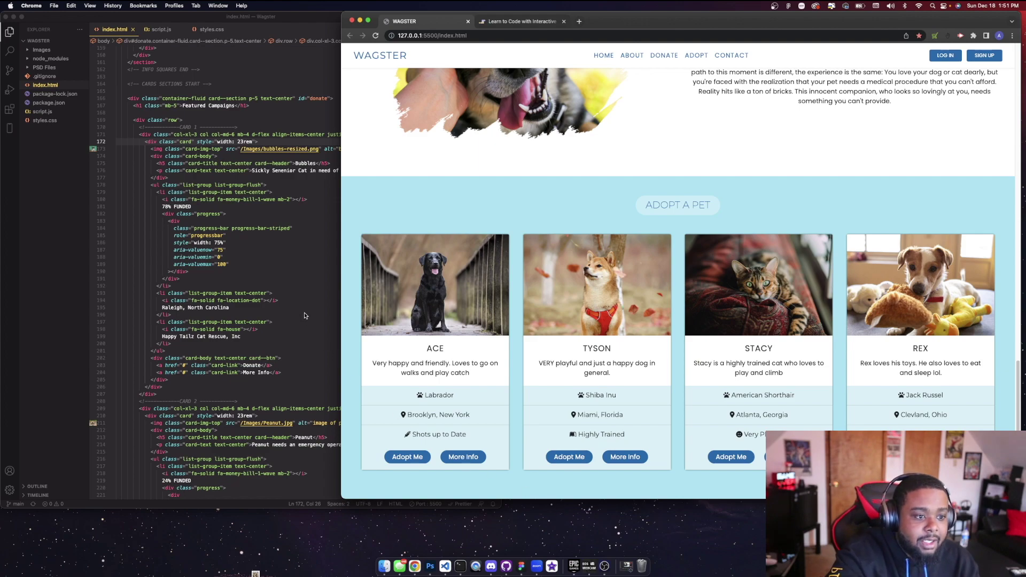
- Switch Chrome to the Scrimba homepage tab
click(531, 21)
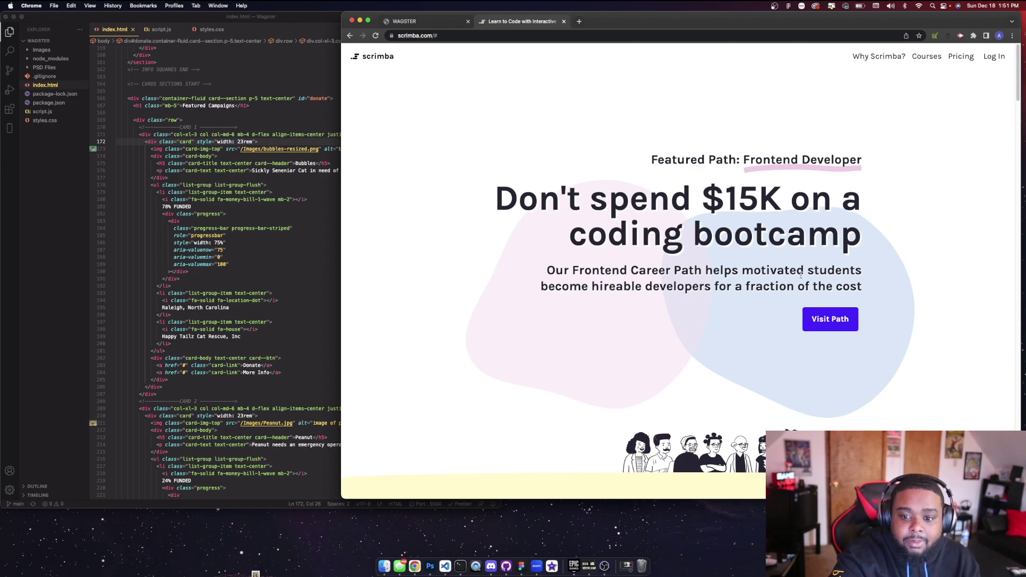
scroll(802, 277, down, 5)
scroll(786, 275, up, 5)
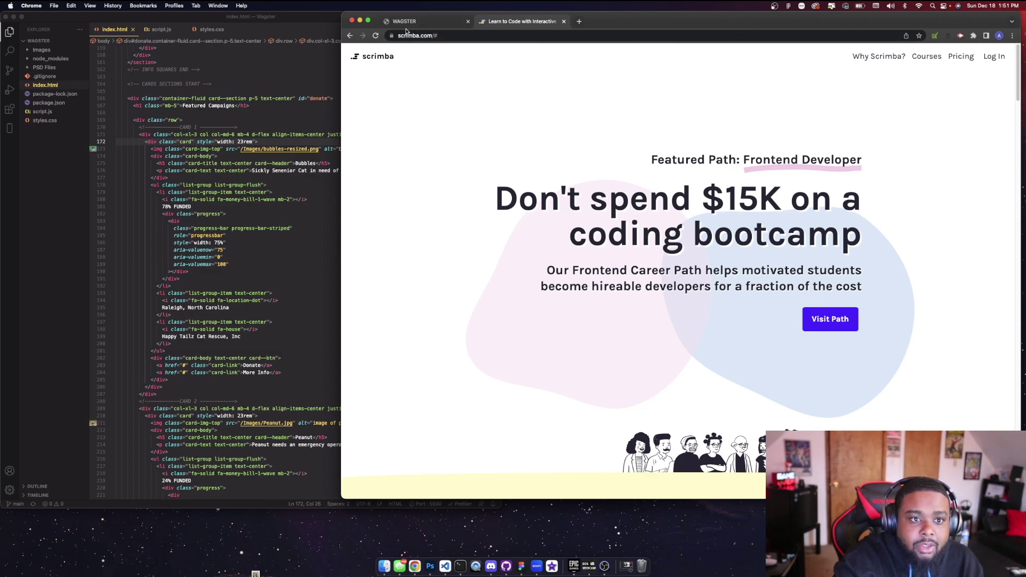
- Return to the Wagster tab, briefly focus VS Code, then bring Chrome forward
click(424, 21)
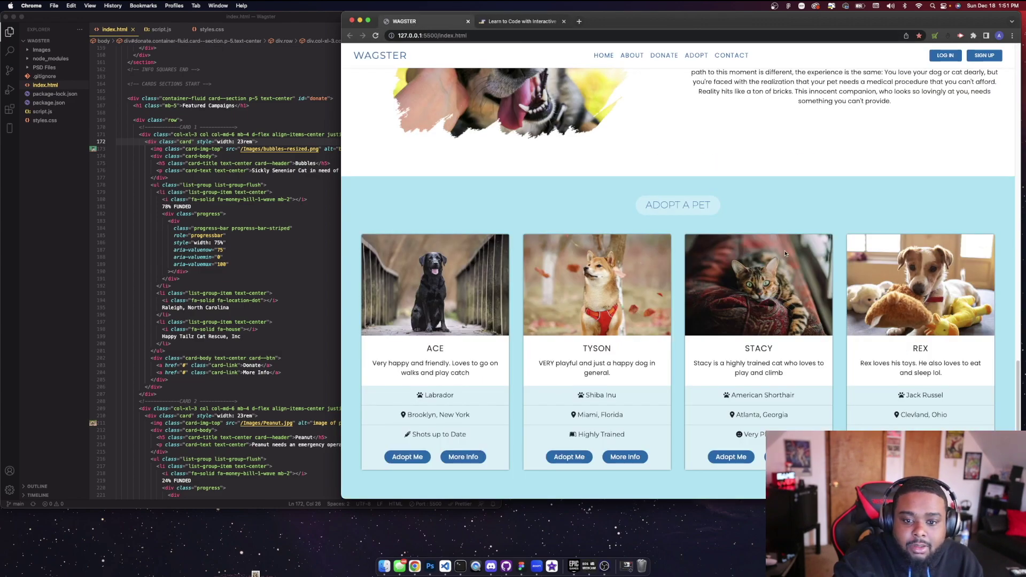
click(329, 214)
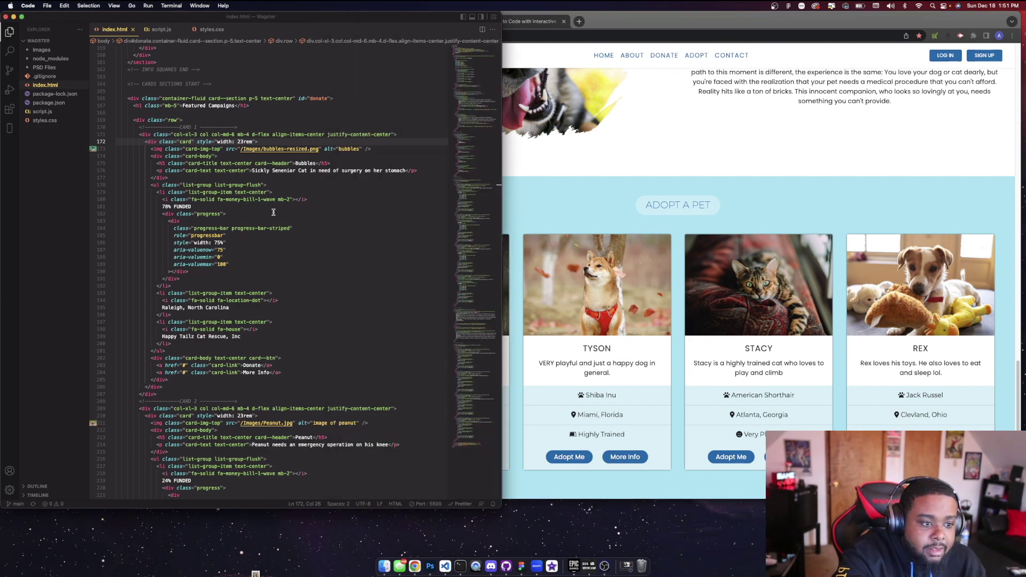
click(624, 162)
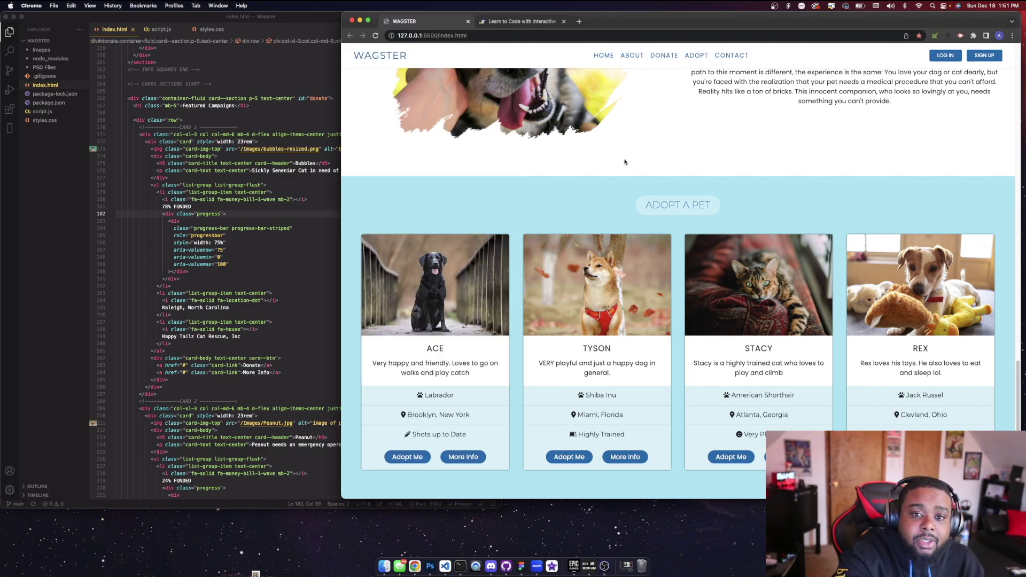